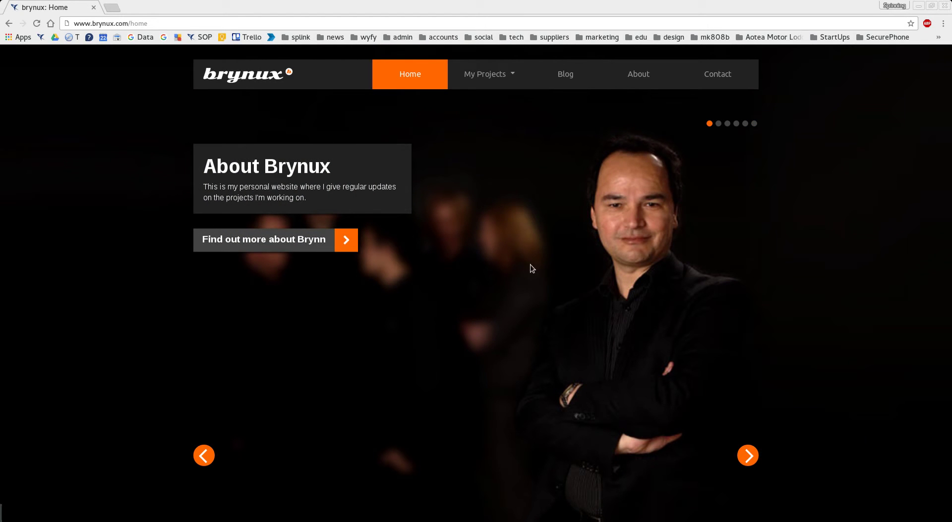
# Advance the slideshow through Brynux OS, Splink Marketer and IDS, then open My Projects > My Original Music.
pyautogui.click(748, 456)
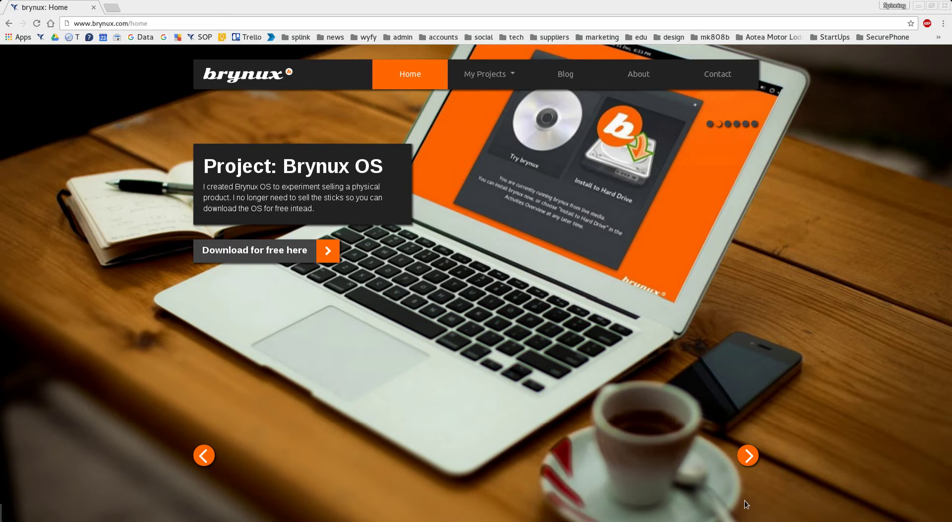
pyautogui.click(747, 457)
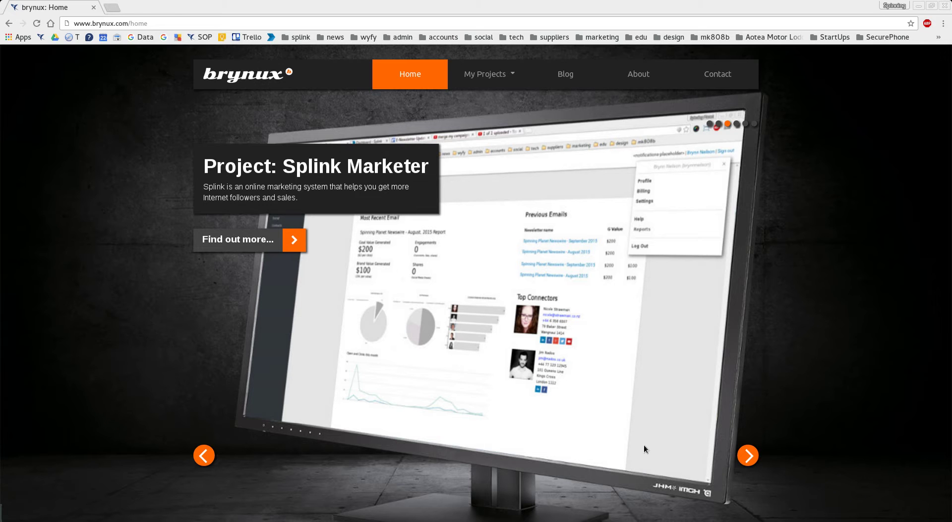
pyautogui.click(750, 457)
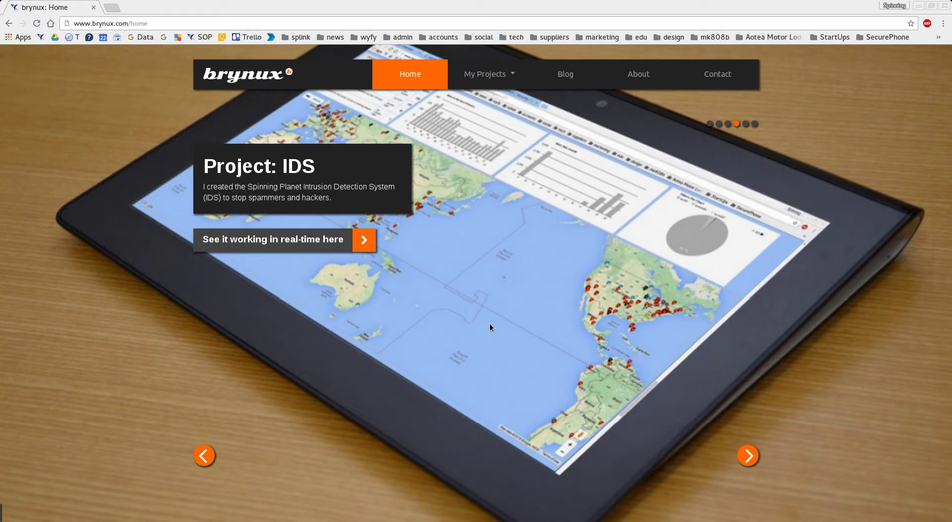
pyautogui.click(494, 70)
pyautogui.click(488, 206)
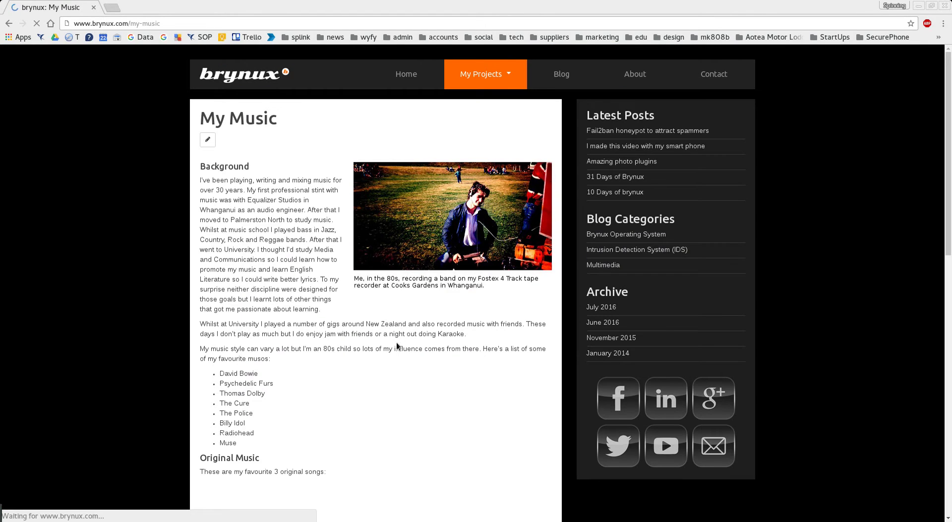
# Scroll through the song players on My Music and open the artist's SoundCloud profile in a new tab.
pyautogui.scroll(-3, 403, 340)
pyautogui.scroll(-4, 403, 341)
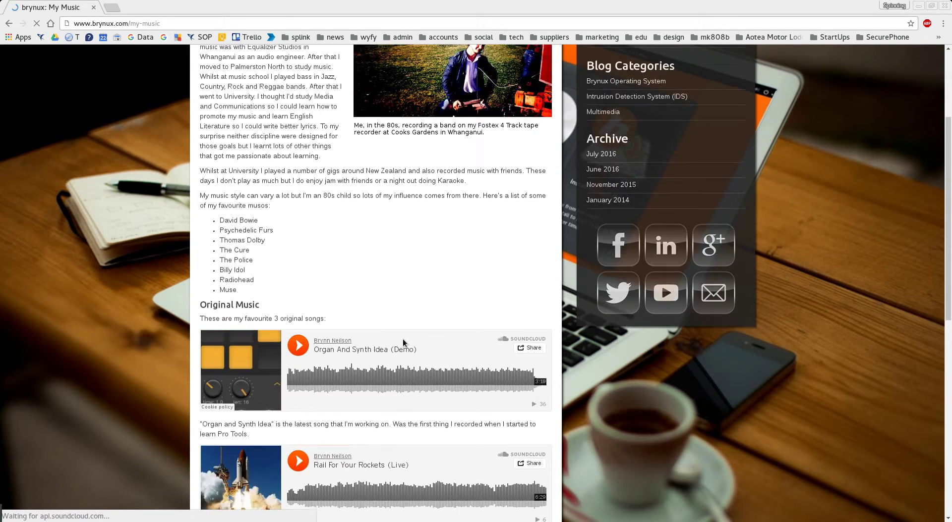
pyautogui.scroll(-10, 402, 339)
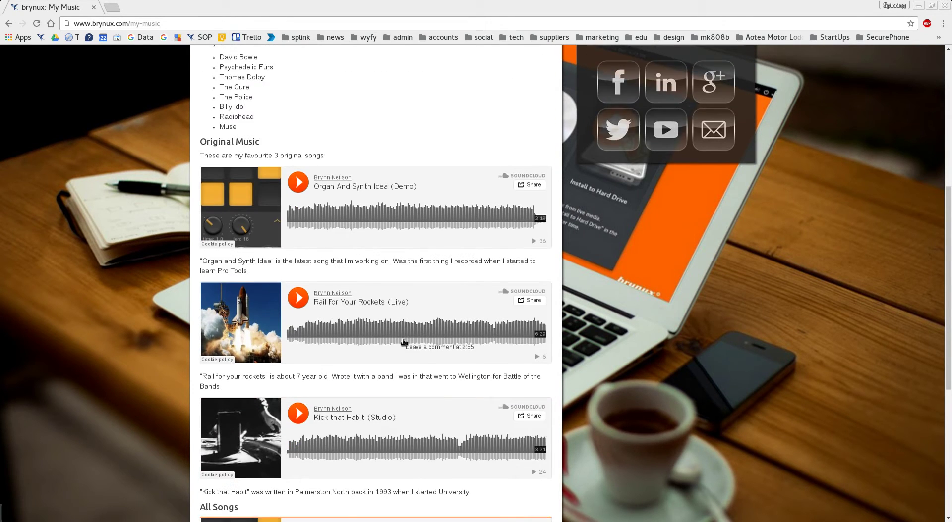
pyautogui.scroll(-8, 404, 342)
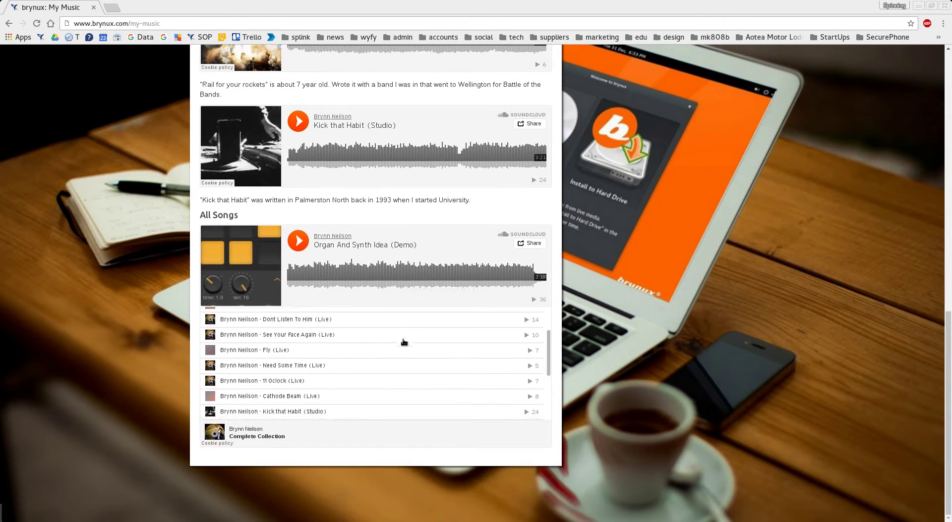
pyautogui.scroll(5, 404, 342)
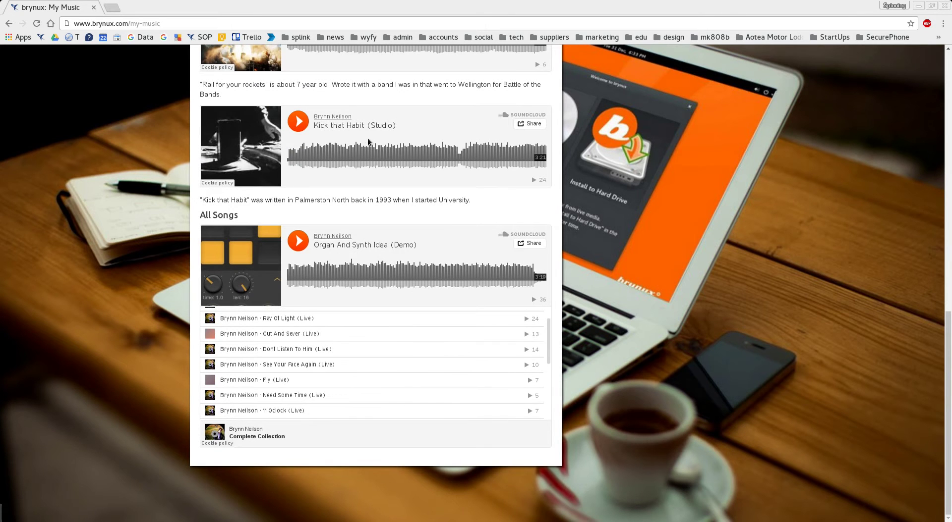
pyautogui.click(334, 117)
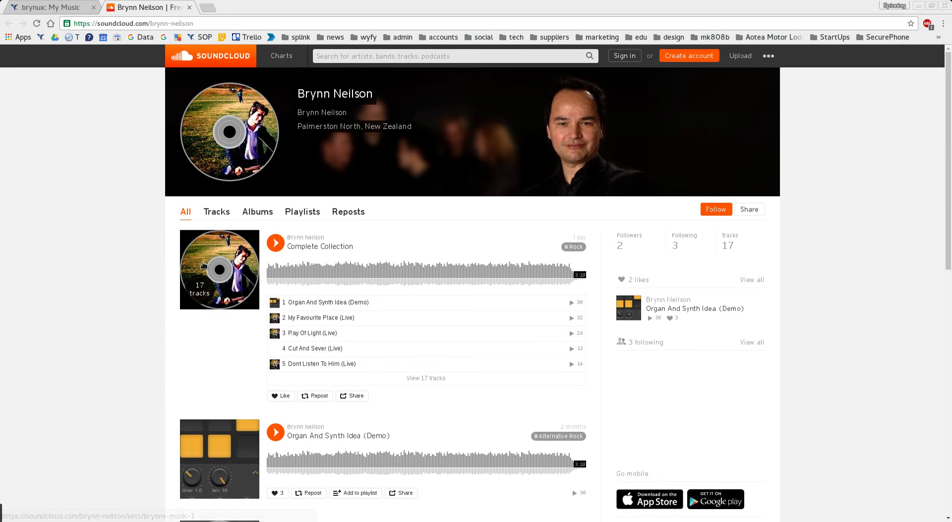
# Return to the 'brynux: My Music' tab and bring up the application switcher.
pyautogui.click(50, 7)
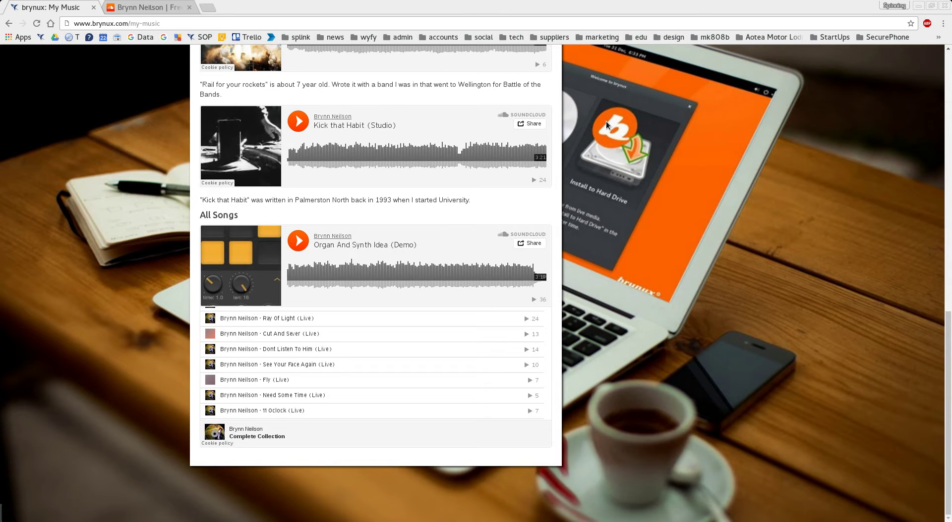
pyautogui.hotkey('alt', 'Tab')
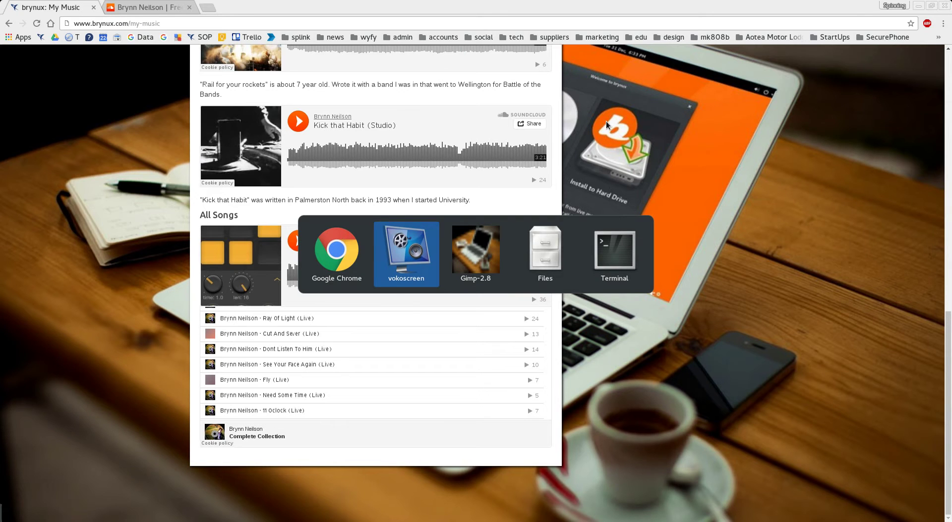
# Switch over to GIMP, then back to Google Chrome.
pyautogui.hotkey('alt', 'Tab')
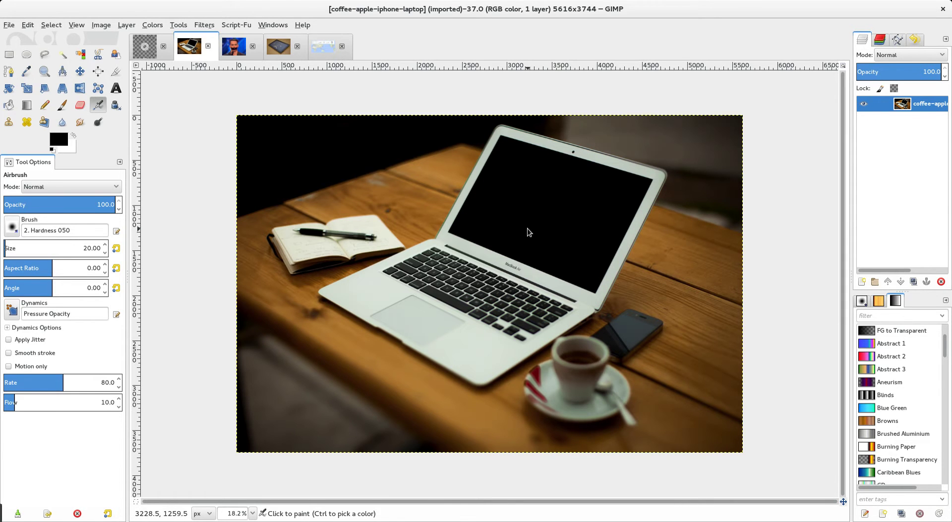
pyautogui.hotkey('alt', 'Tab')
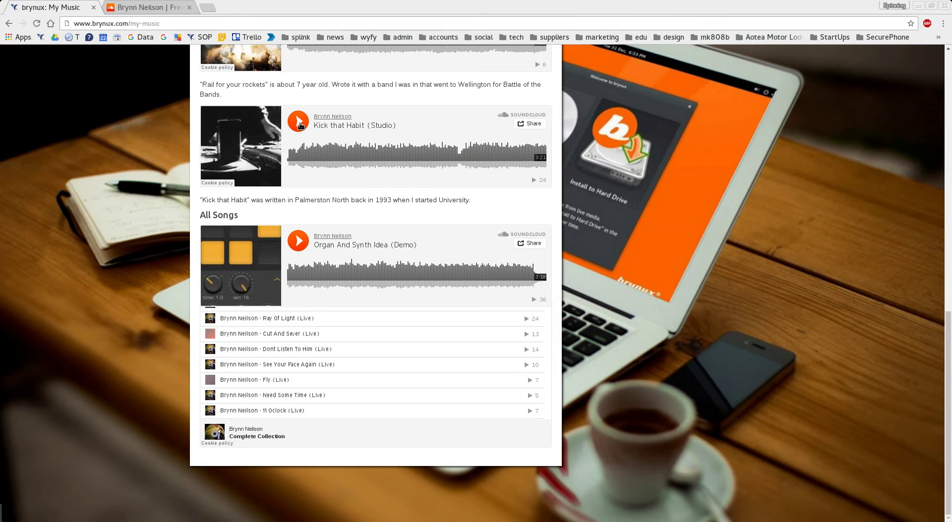
# Show the SoundCloud profile tab and load the Spinning Planet online tools start page.
pyautogui.click(122, 7)
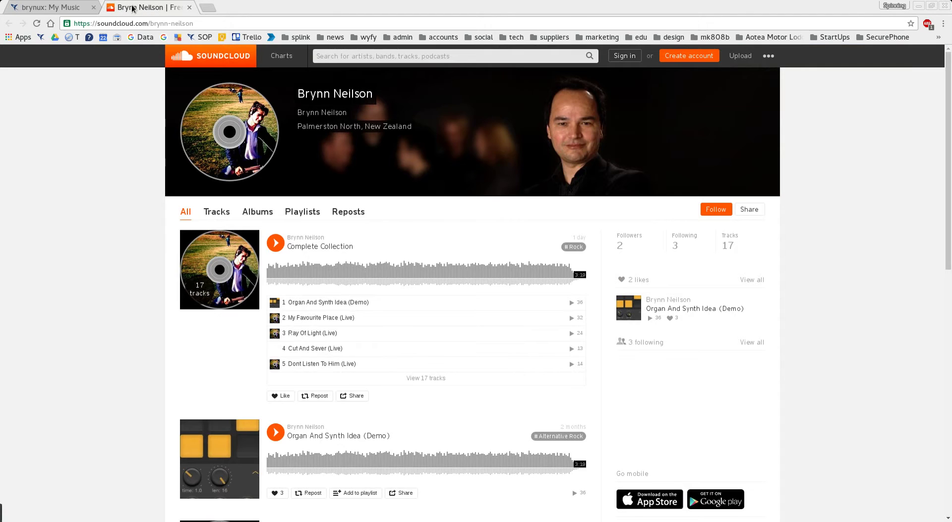
pyautogui.click(50, 23)
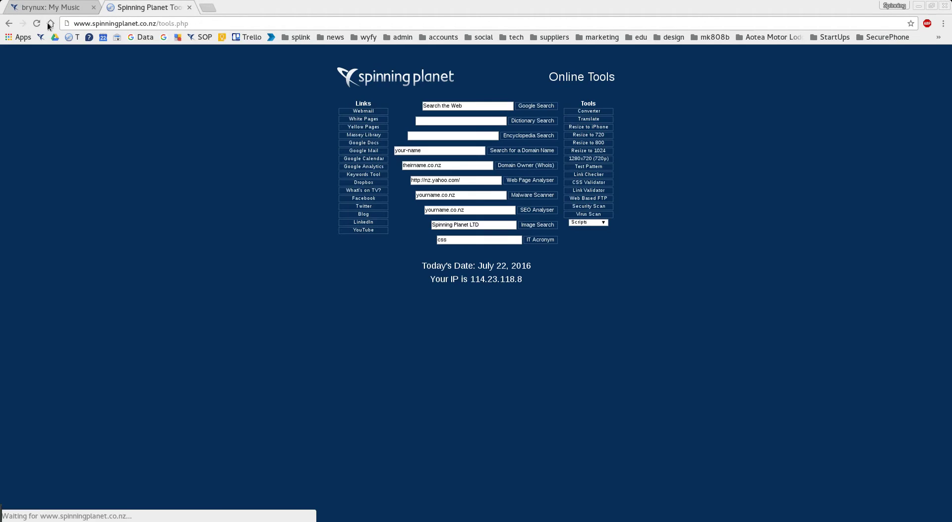
pyautogui.click(470, 105)
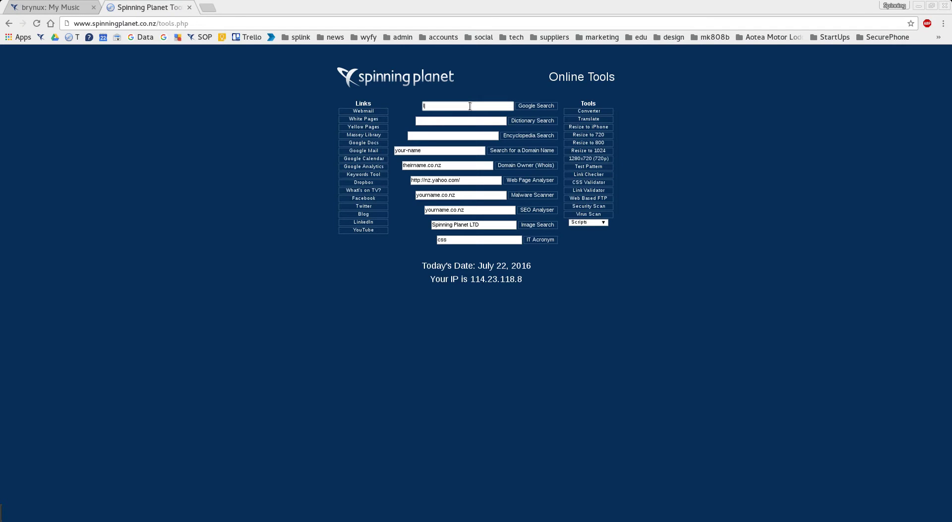
# Go to google.com from the address bar and search for 'laptop'.
pyautogui.click(89, 26)
pyautogui.write('google')
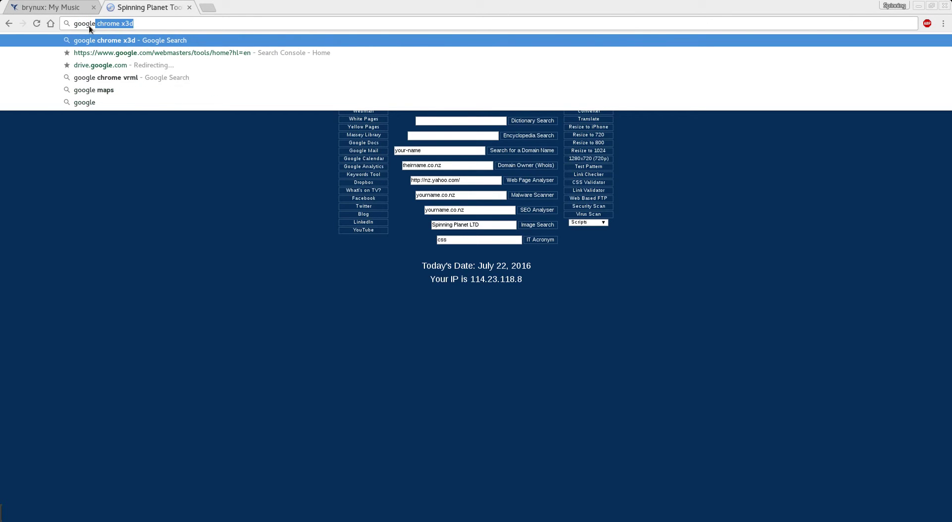
pyautogui.hotkey('ctrl', 'Return')
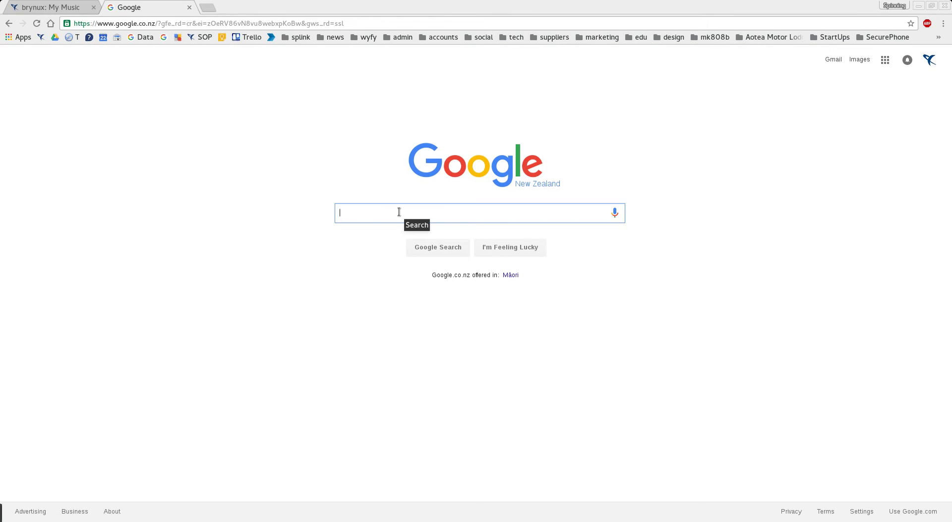
pyautogui.write('laptop')
pyautogui.press('Return')
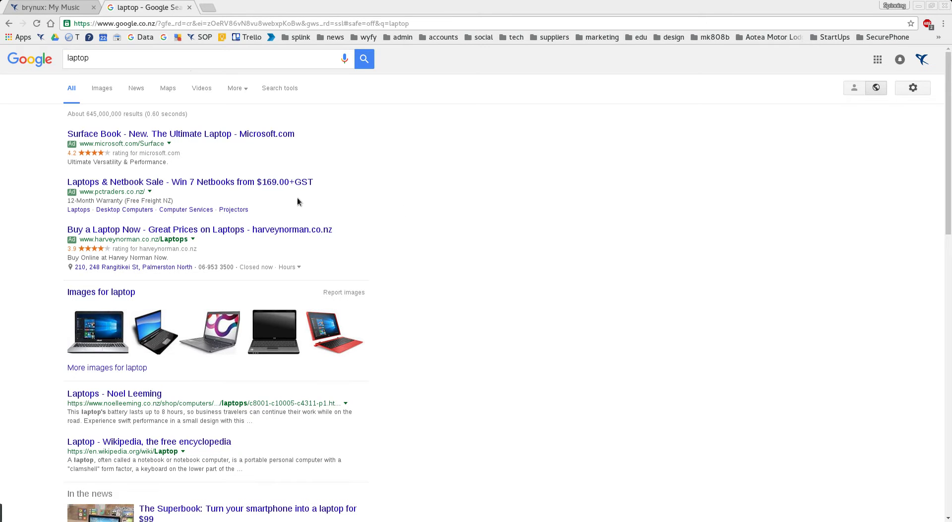
pyautogui.click(106, 92)
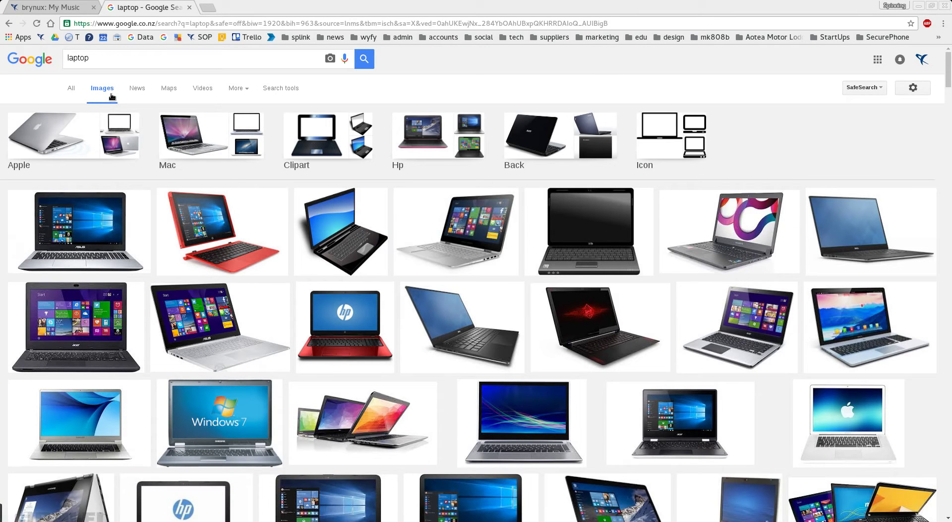
pyautogui.click(276, 90)
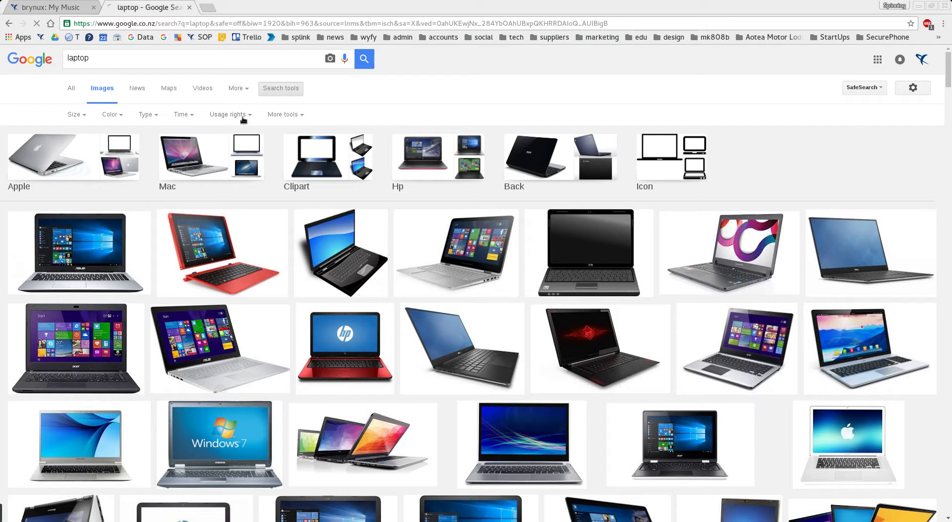
pyautogui.click(297, 119)
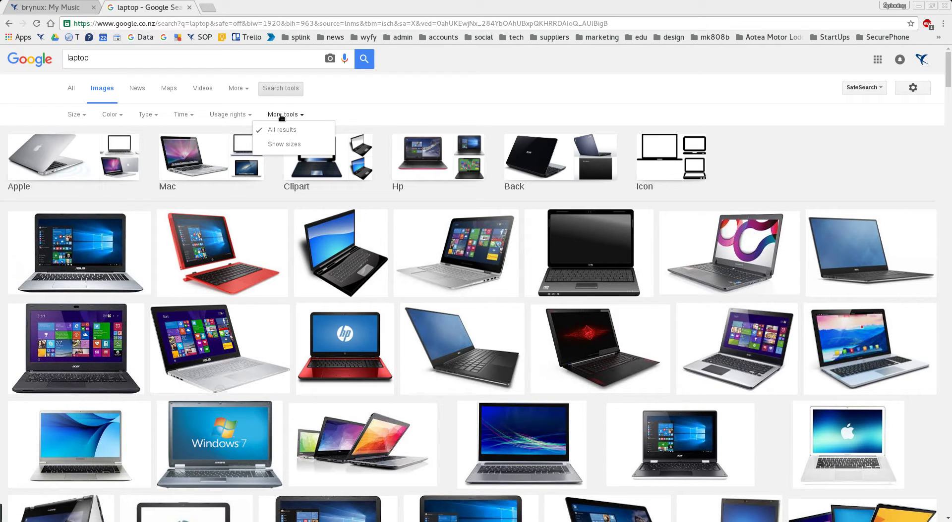
pyautogui.click(379, 112)
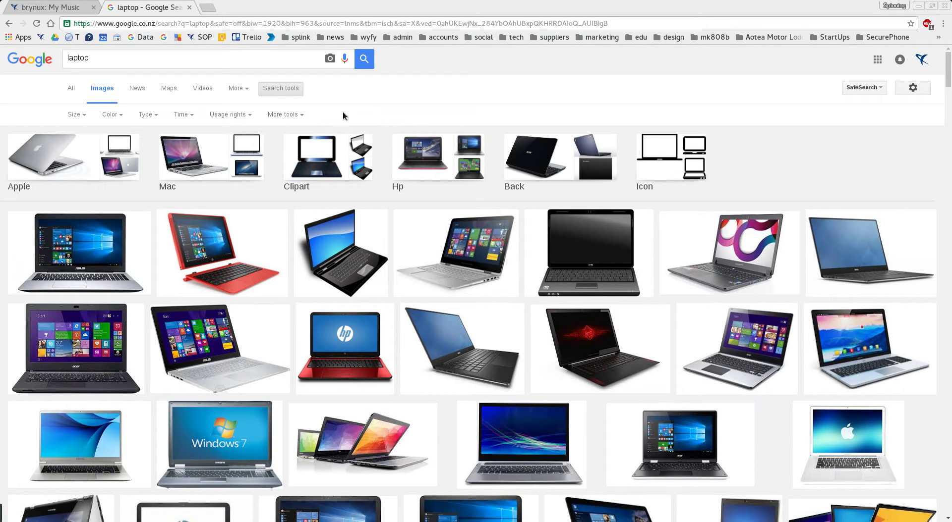
pyautogui.click(75, 114)
pyautogui.click(72, 145)
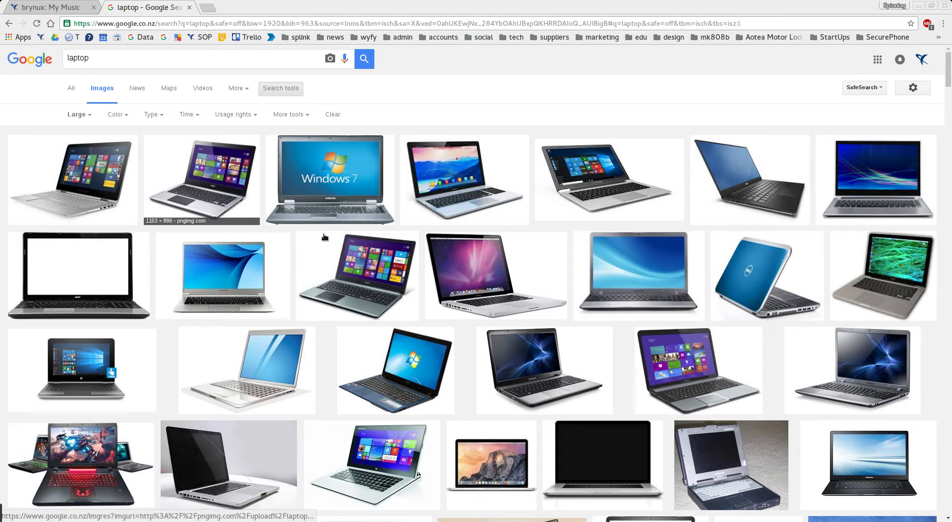
pyautogui.scroll(-2, 481, 204)
pyautogui.scroll(-3, 481, 205)
pyautogui.scroll(-2, 471, 211)
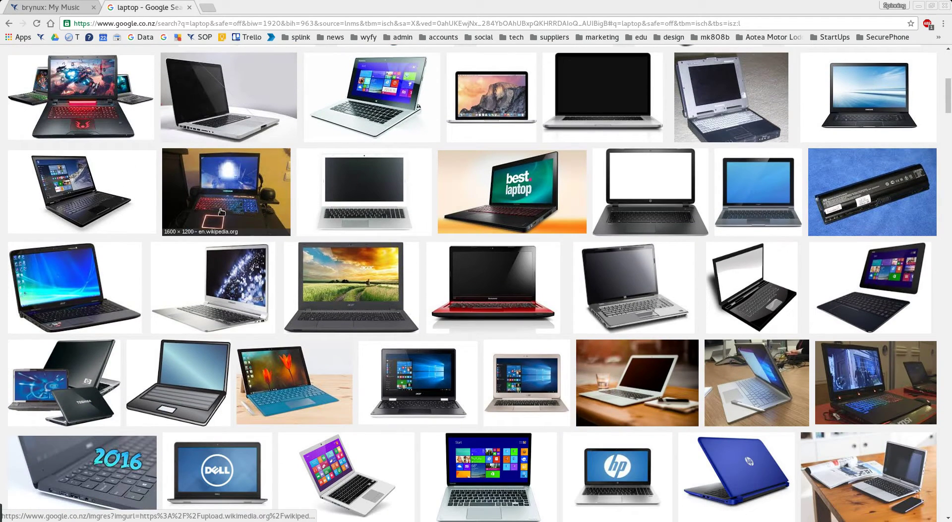
pyautogui.scroll(-3, 377, 213)
pyautogui.scroll(-7, 382, 214)
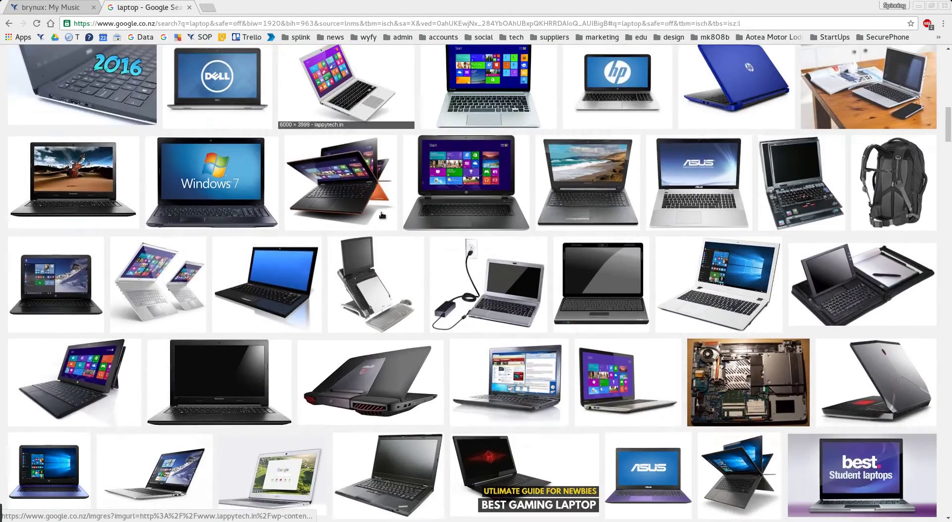
pyautogui.scroll(-8, 382, 214)
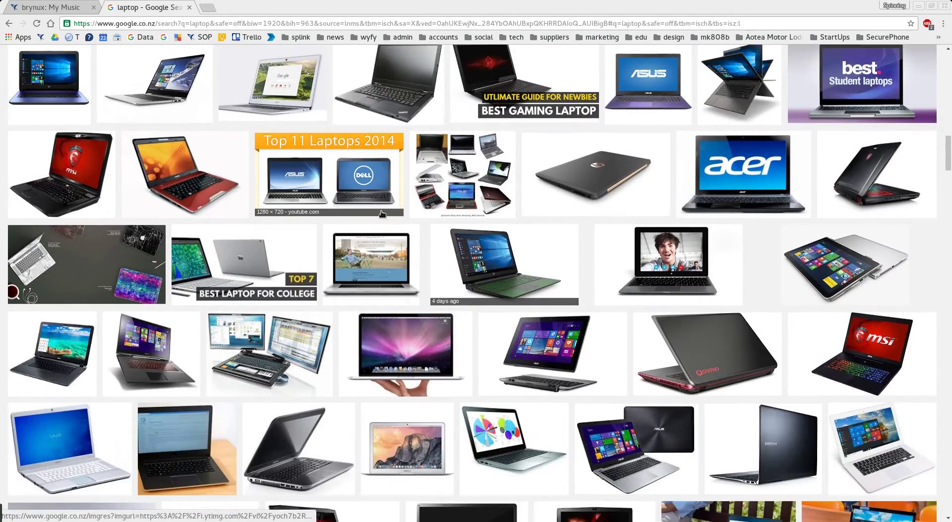
pyautogui.scroll(-9, 382, 215)
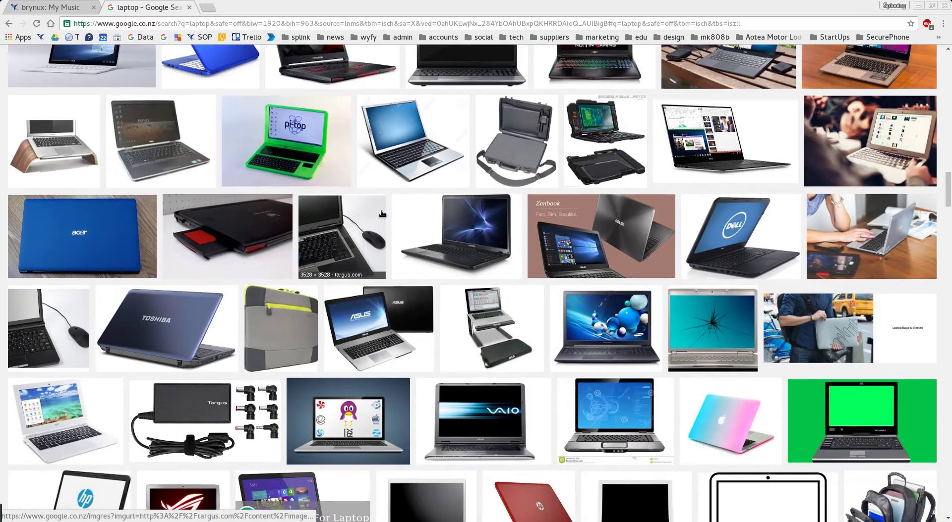
pyautogui.scroll(-2, 382, 213)
pyautogui.scroll(7, 381, 198)
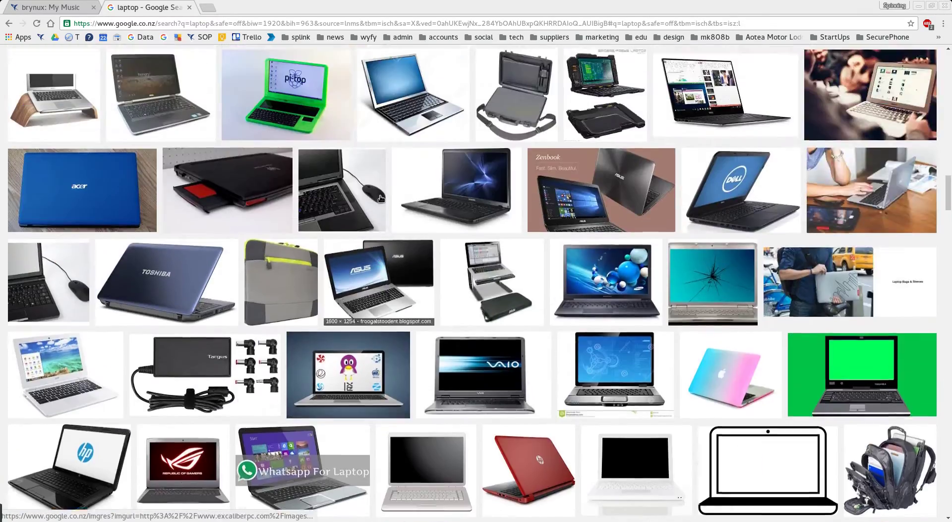
pyautogui.scroll(10, 380, 197)
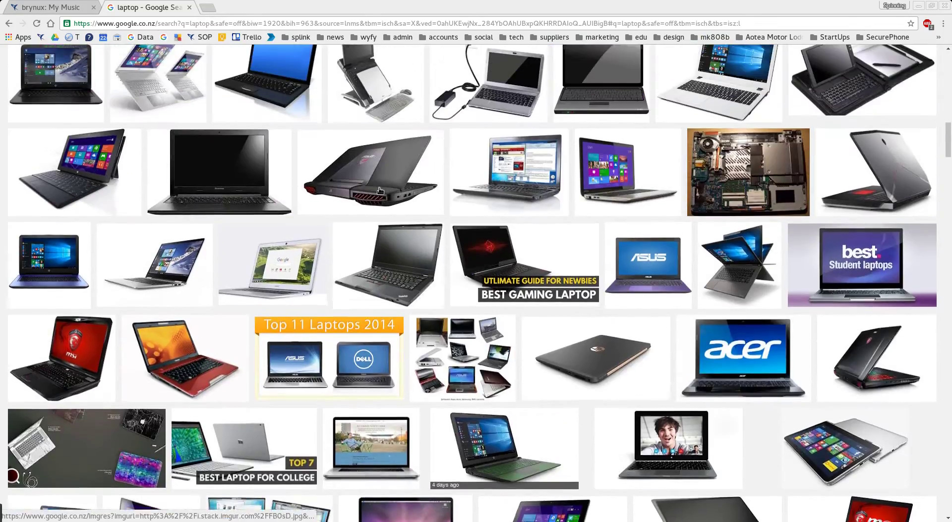
pyautogui.scroll(10, 380, 190)
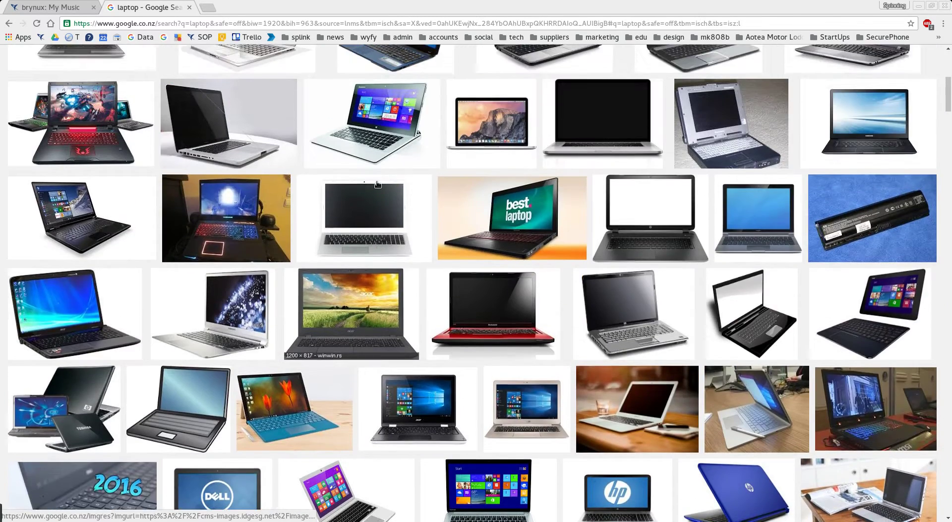
pyautogui.scroll(4, 376, 184)
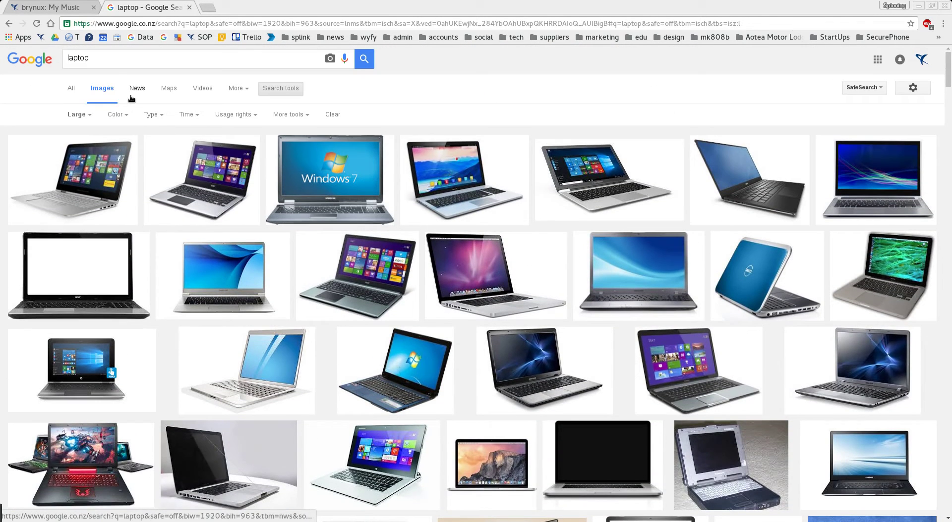
# Replace the 'laptop' query with the 'cd transparent background' suggestion and scroll through the image results.
pyautogui.click(114, 58)
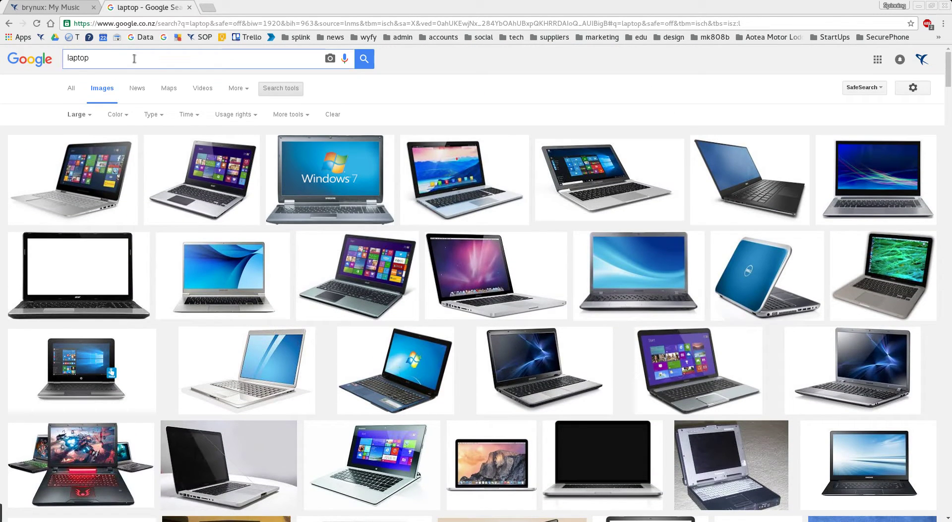
pyautogui.moveTo(134, 59); pyautogui.dragTo(49, 61)
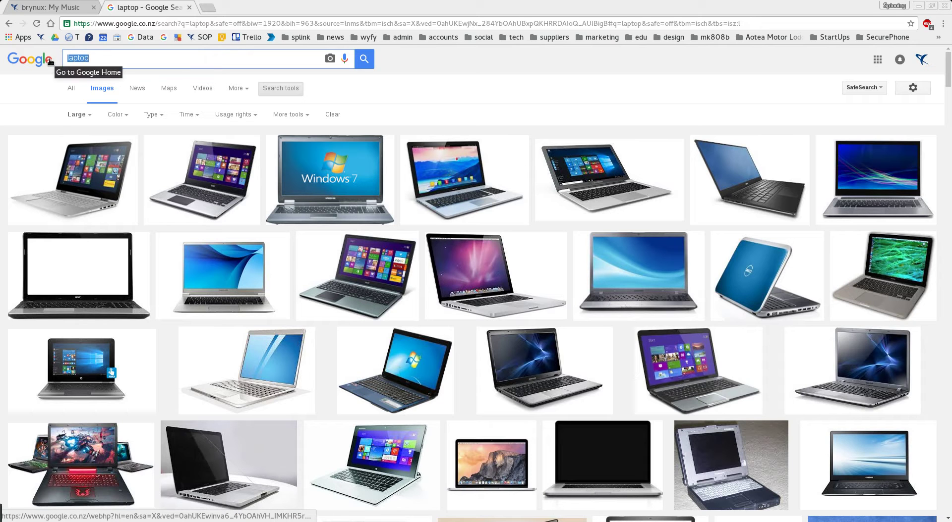
pyautogui.write('cd ')
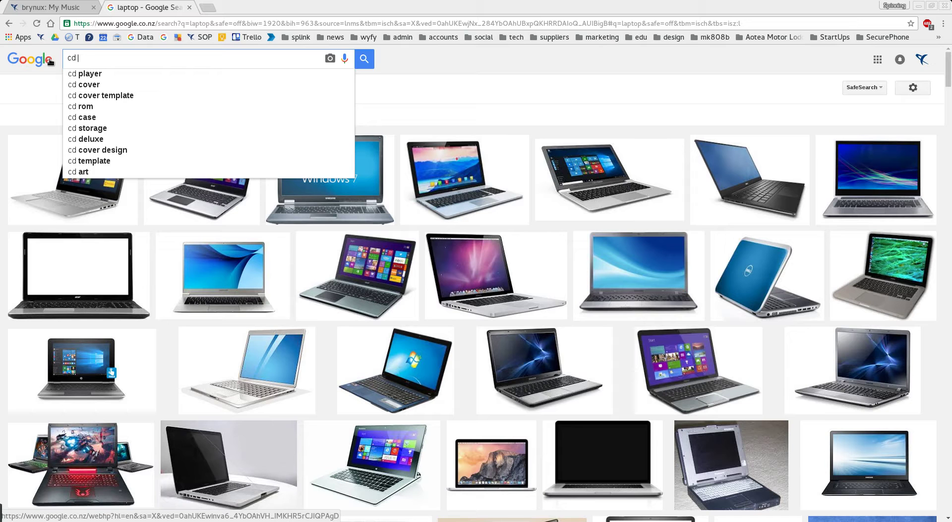
pyautogui.write('trans')
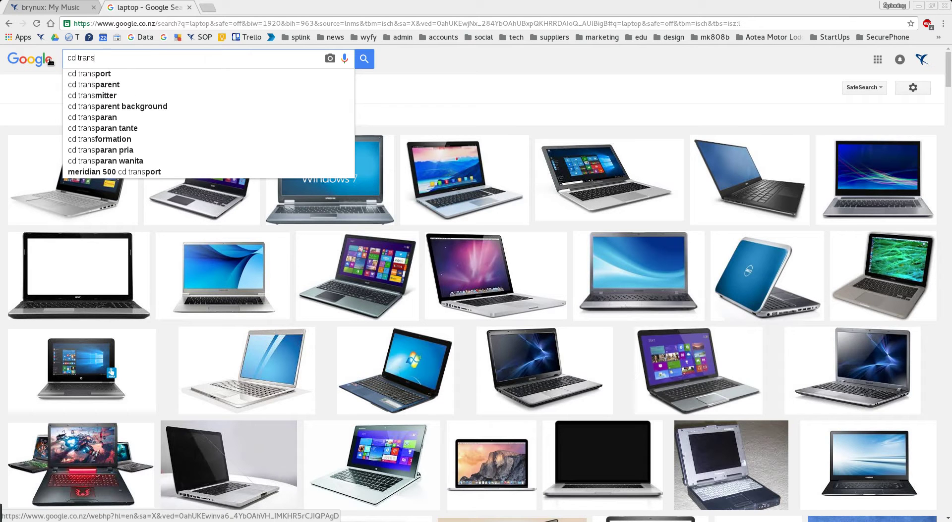
pyautogui.write('parent')
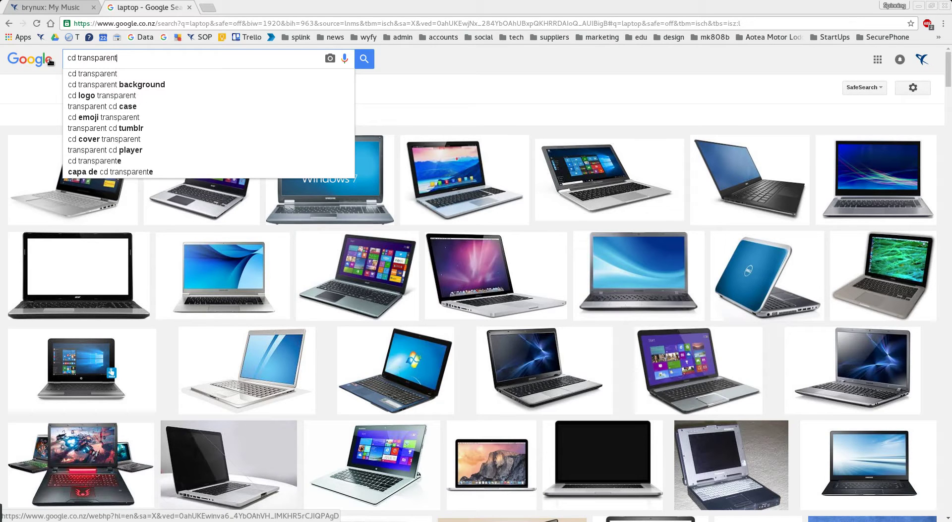
pyautogui.press('Down')
pyautogui.press('Down')
pyautogui.press('Return')
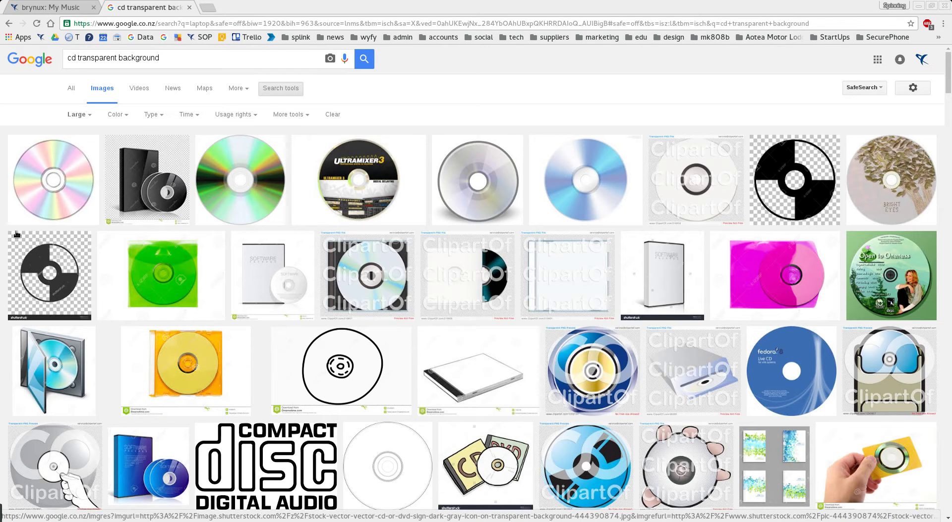
pyautogui.scroll(-2, 288, 289)
pyautogui.scroll(-4, 288, 289)
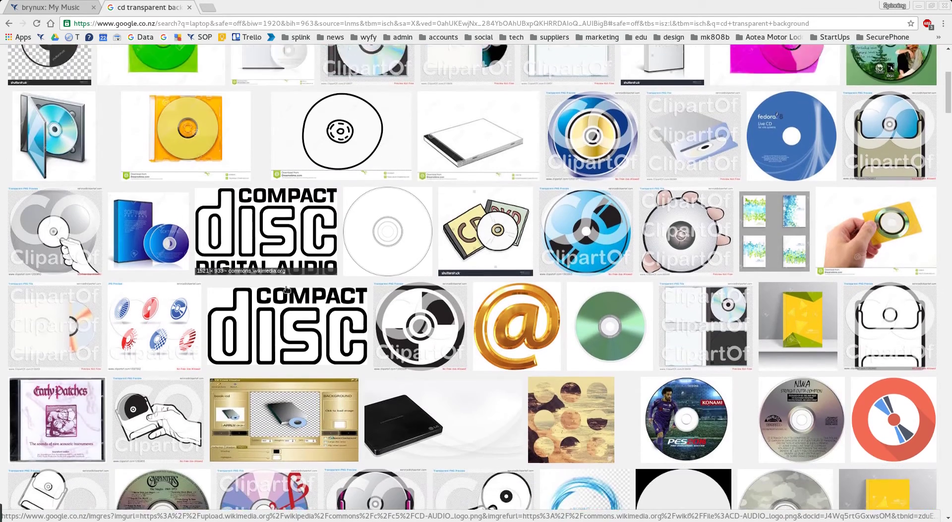
pyautogui.scroll(-2, 286, 289)
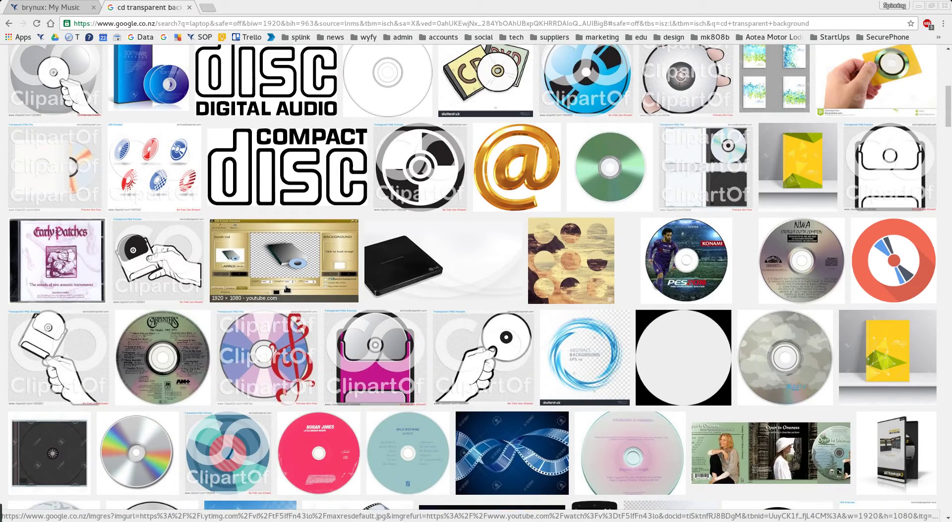
pyautogui.scroll(6, 286, 289)
pyautogui.scroll(2, 286, 289)
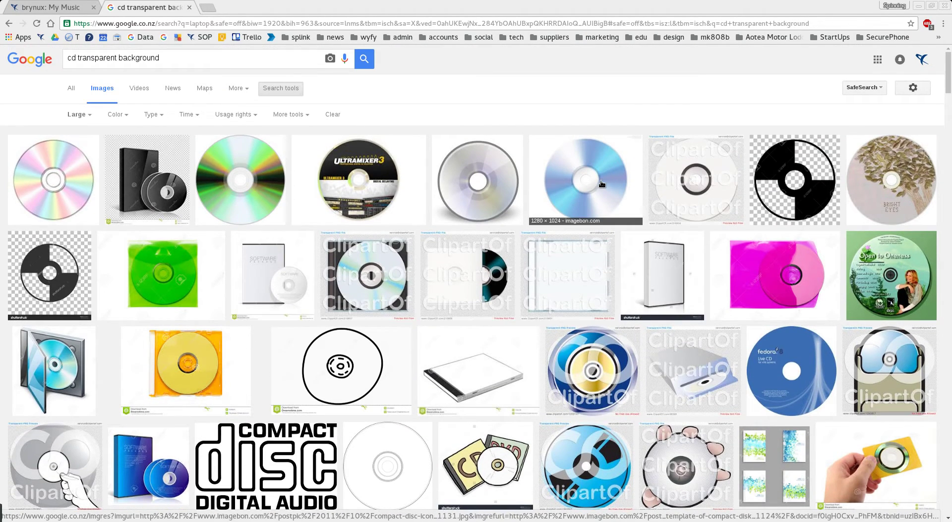
# Preview the blue disc and black CD icon, then the plain white CD template further down.
pyautogui.click(602, 184)
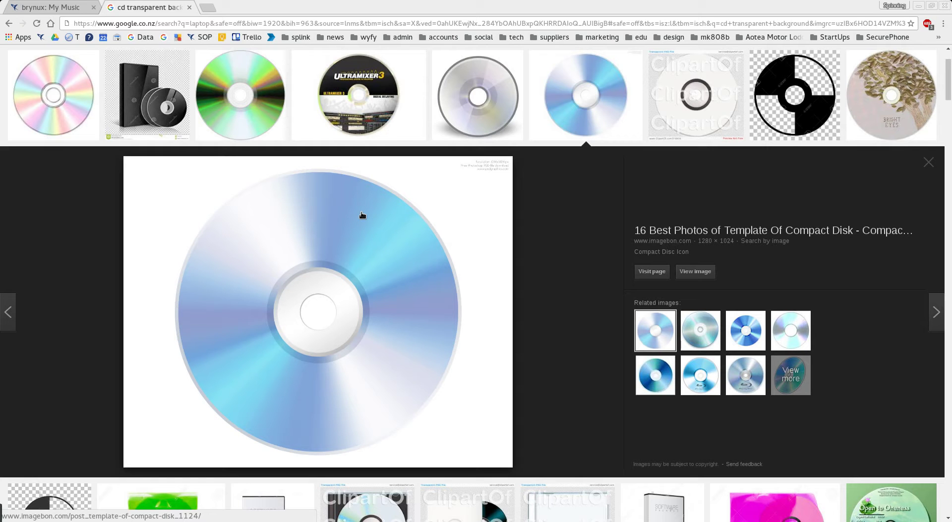
pyautogui.click(806, 112)
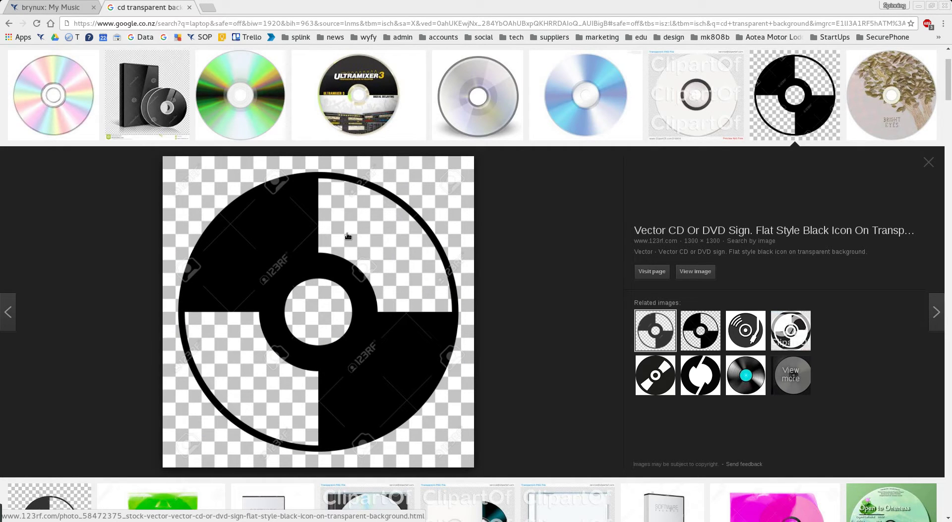
pyautogui.scroll(-3, 351, 303)
pyautogui.scroll(-3, 351, 302)
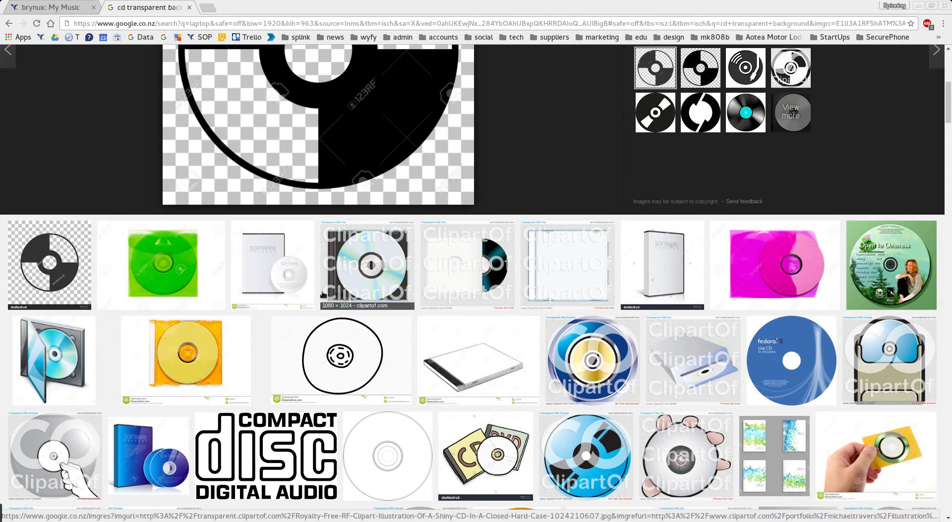
pyautogui.scroll(-2, 328, 293)
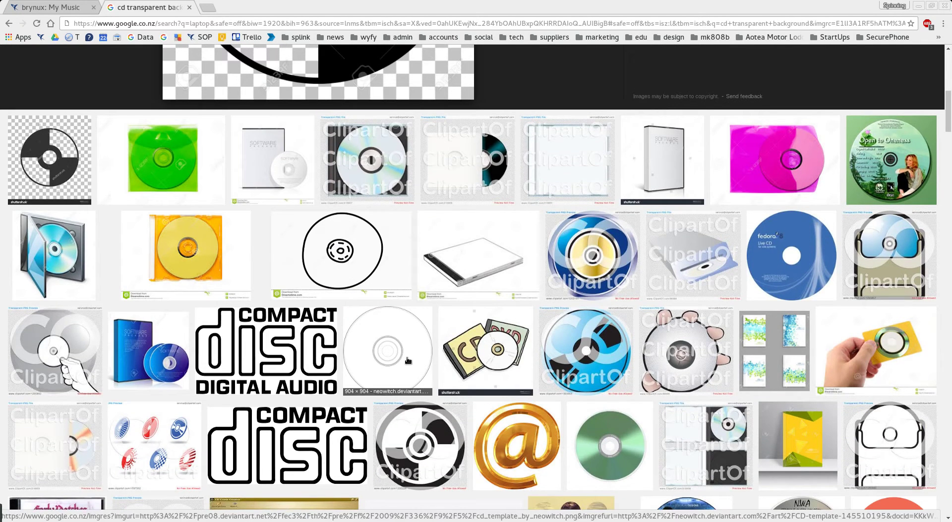
pyautogui.click(407, 360)
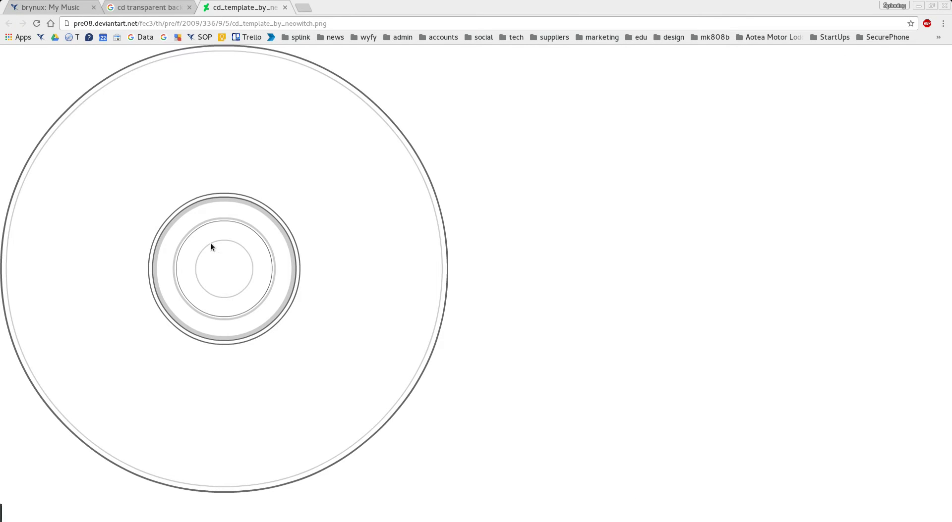
# Select the full-size CD template's web address, then switch to GIMP.
pyautogui.click(345, 21)
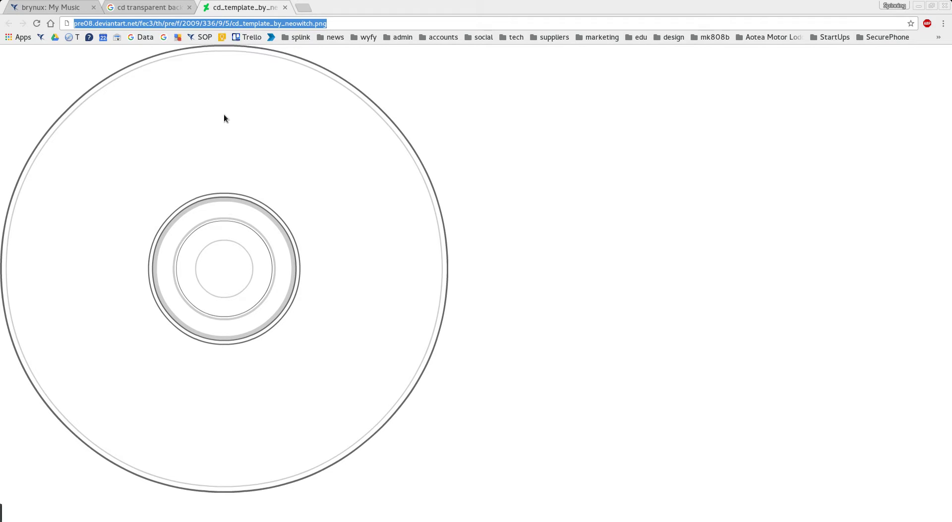
pyautogui.hotkey('alt', 'Tab')
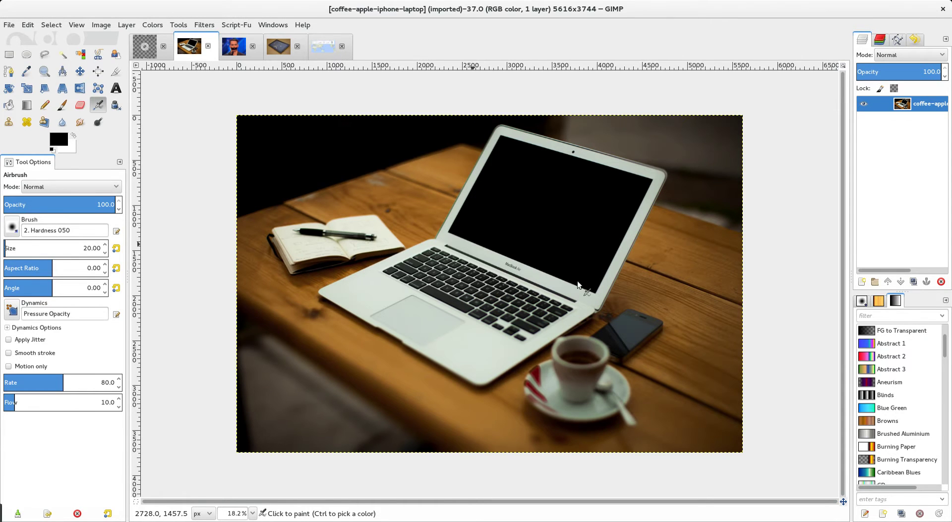
# Switch to the kiwi face photo and open the File menu.
pyautogui.click(234, 47)
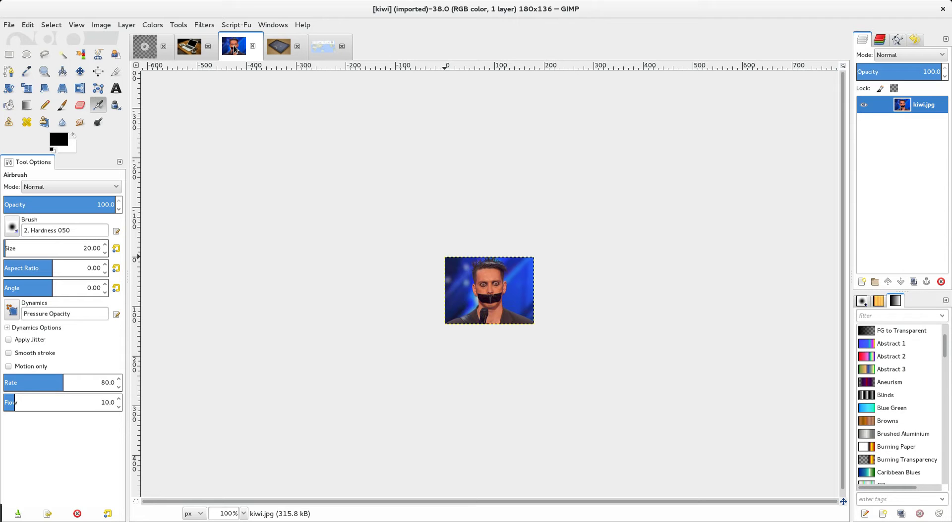
pyautogui.click(6, 27)
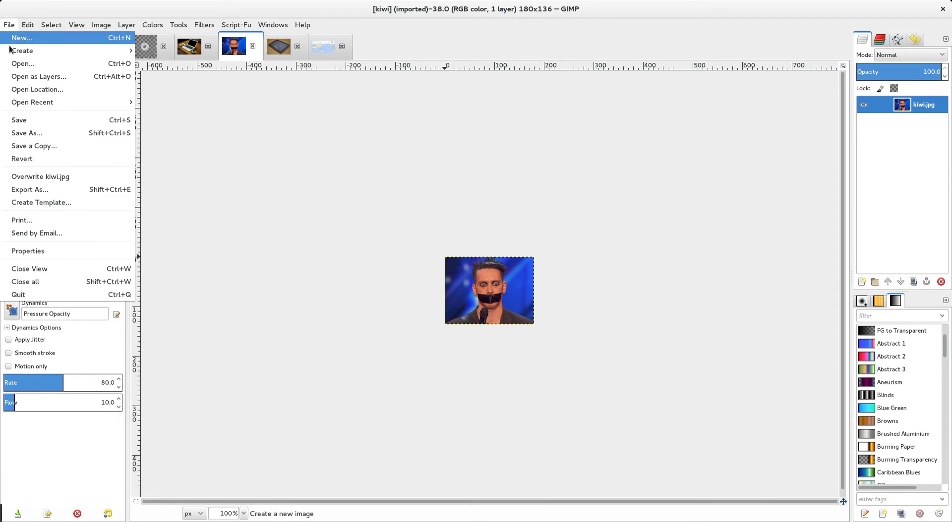
# Start the Open Image dialog and sort the Pictures files by size, largest first.
pyautogui.click(16, 63)
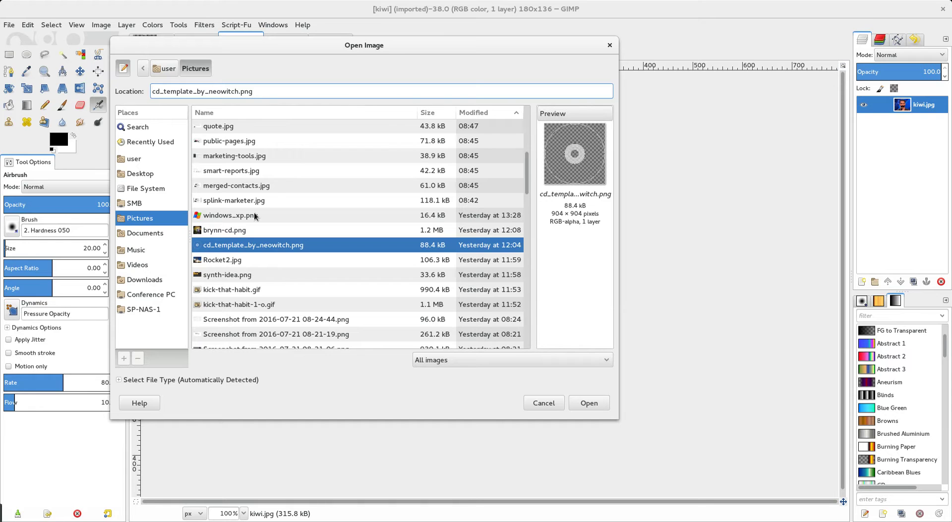
pyautogui.scroll(5, 258, 213)
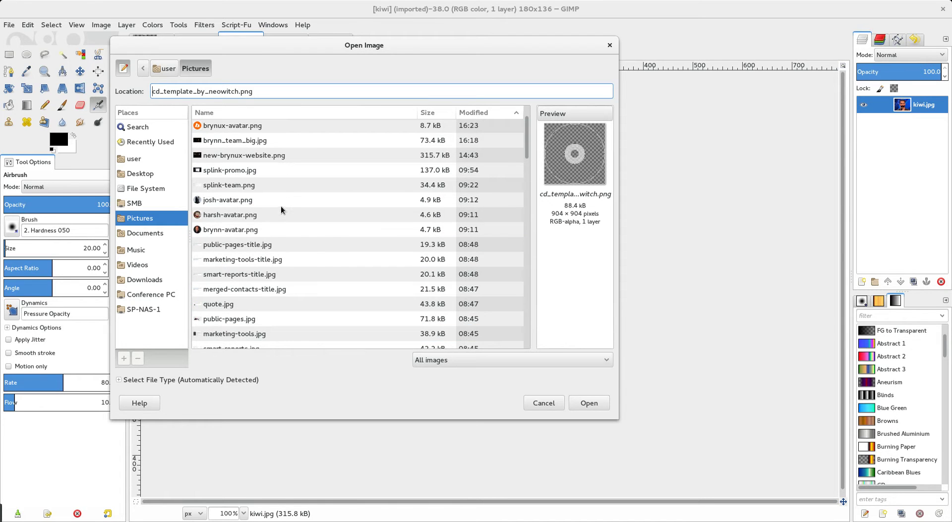
pyautogui.click(432, 113)
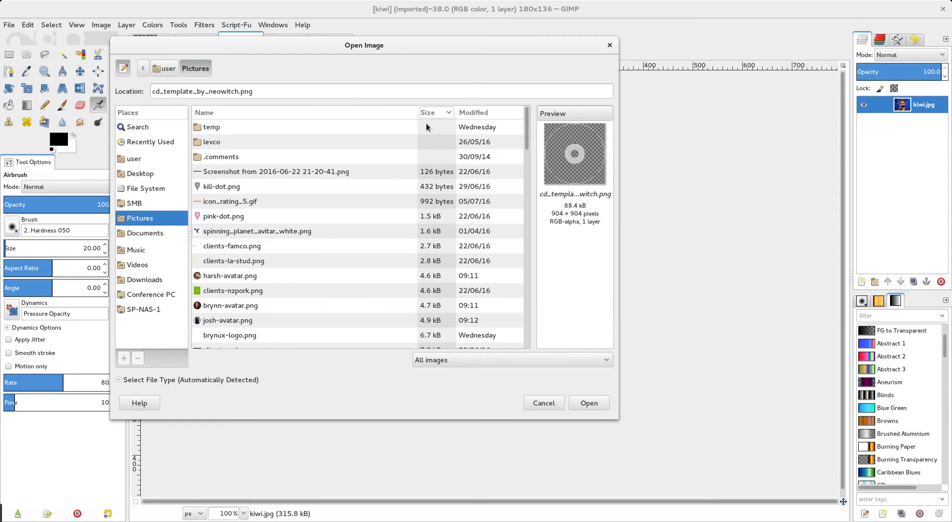
pyautogui.click(326, 176)
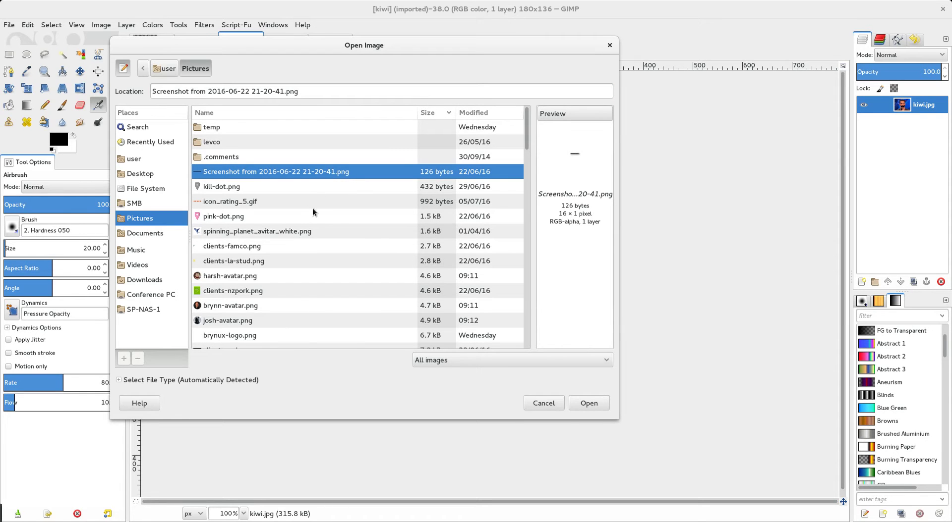
pyautogui.click(428, 114)
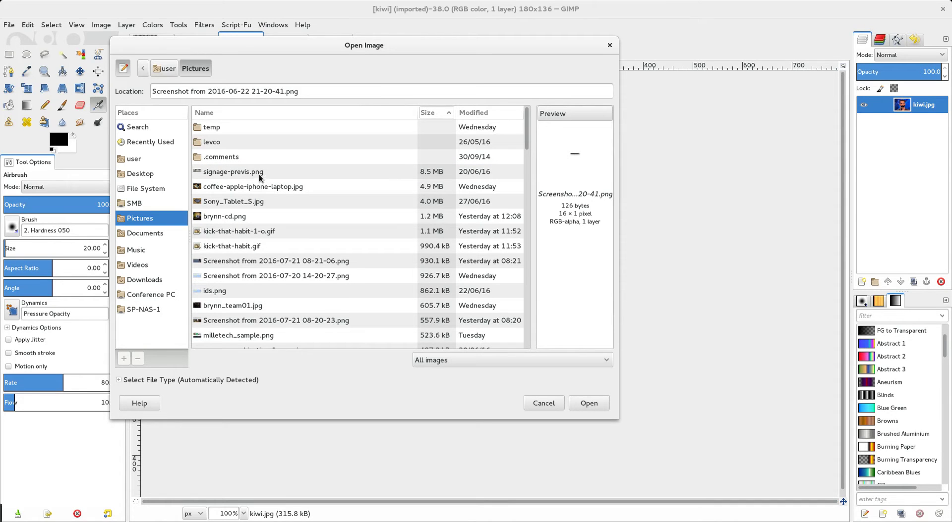
pyautogui.click(221, 174)
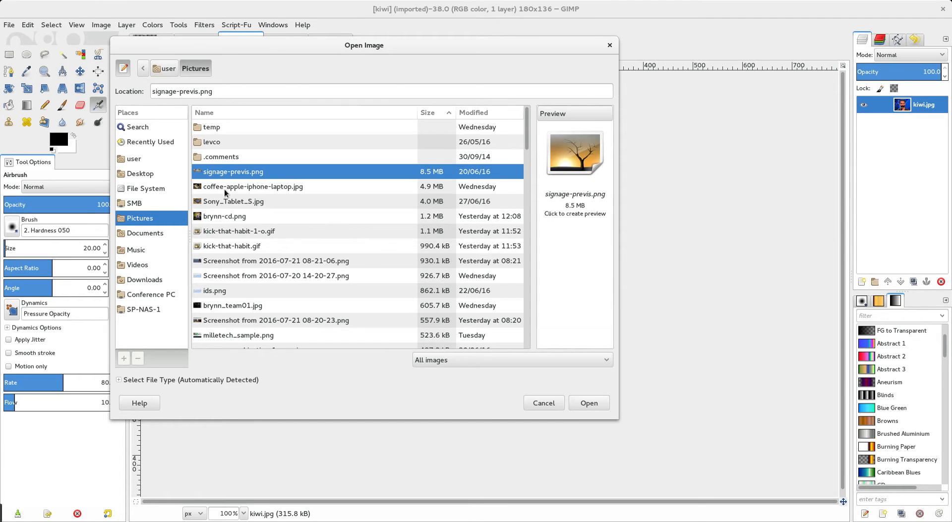
pyautogui.click(224, 188)
pyautogui.click(225, 202)
pyautogui.click(225, 217)
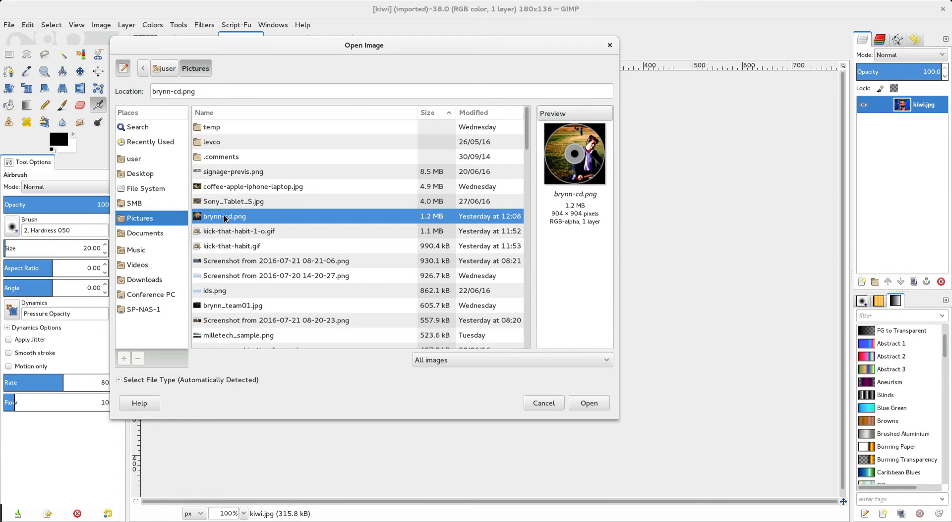
pyautogui.click(224, 233)
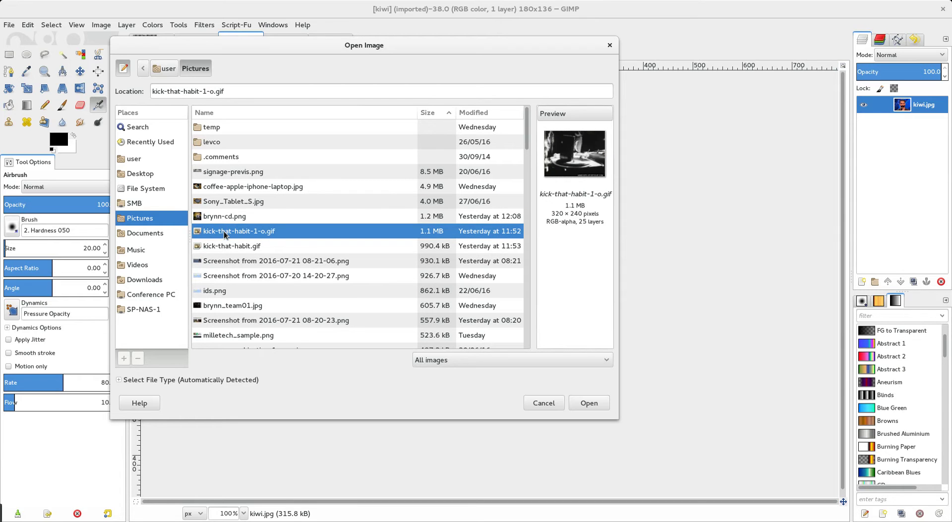
pyautogui.click(225, 246)
pyautogui.click(231, 261)
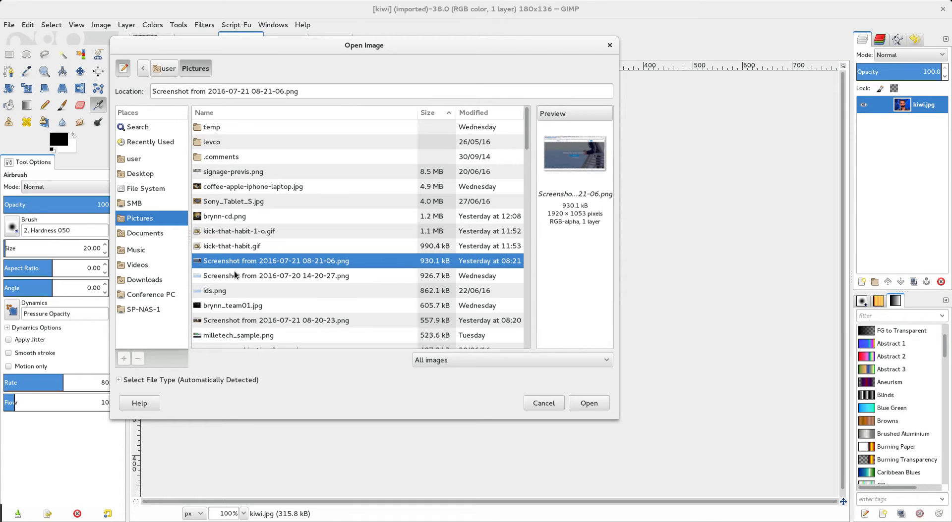
pyautogui.click(235, 277)
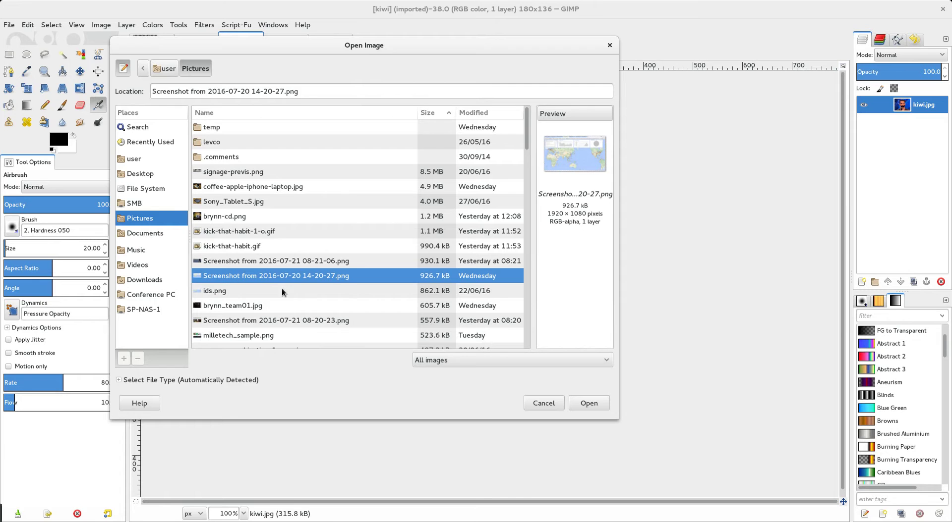
# Open the dashboard screenshot and copy the whole image to the clipboard.
pyautogui.click(579, 404)
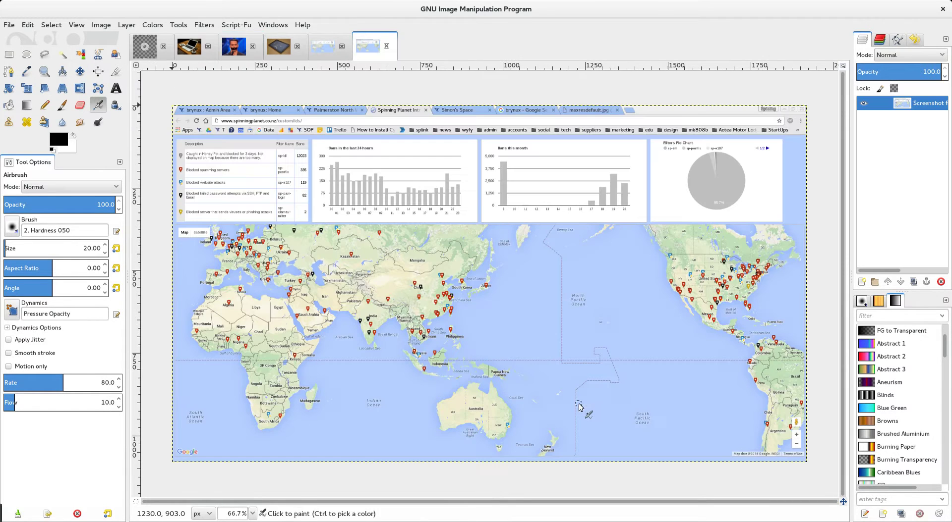
pyautogui.press('ctrl')
pyautogui.hotkey('ctrl', 'c')
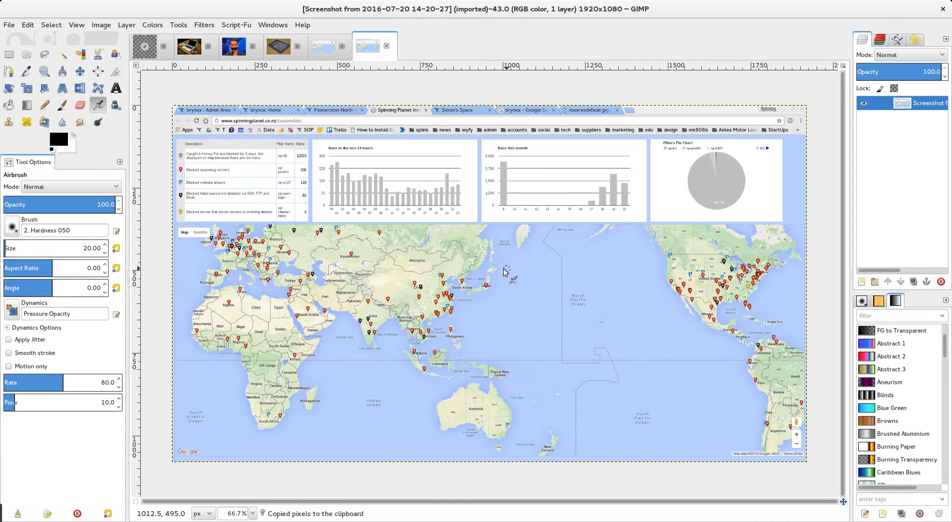
# Paste the screenshot into the coffee and laptop photo and drag it toward the upper left.
pyautogui.click(278, 47)
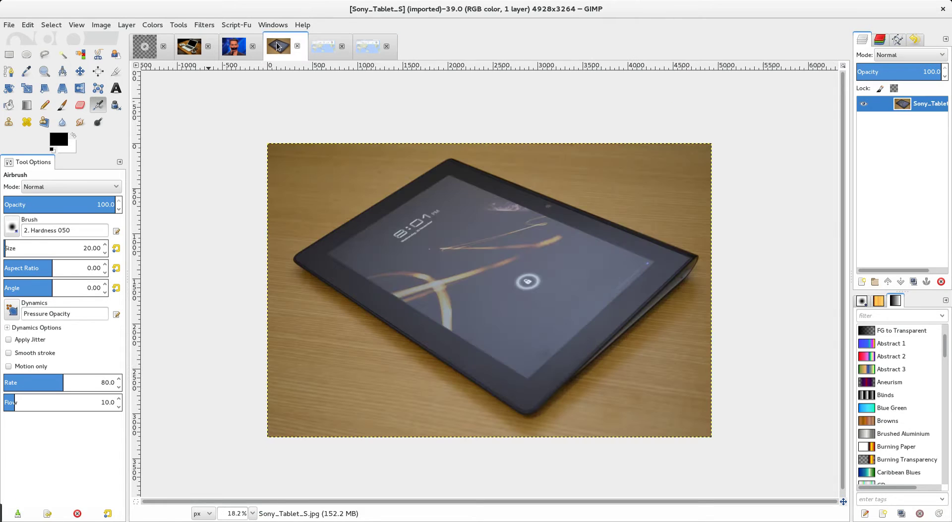
pyautogui.click(185, 50)
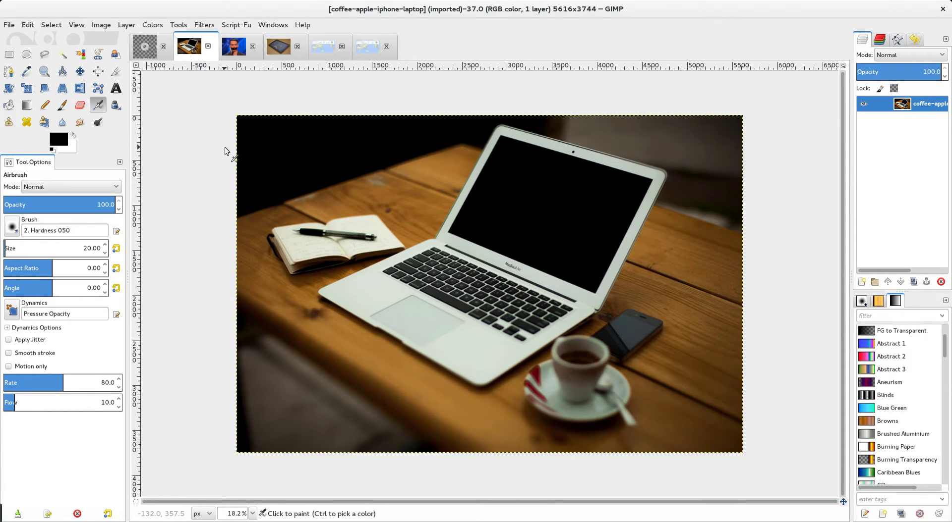
pyautogui.press('ctrl')
pyautogui.hotkey('ctrl', 'v')
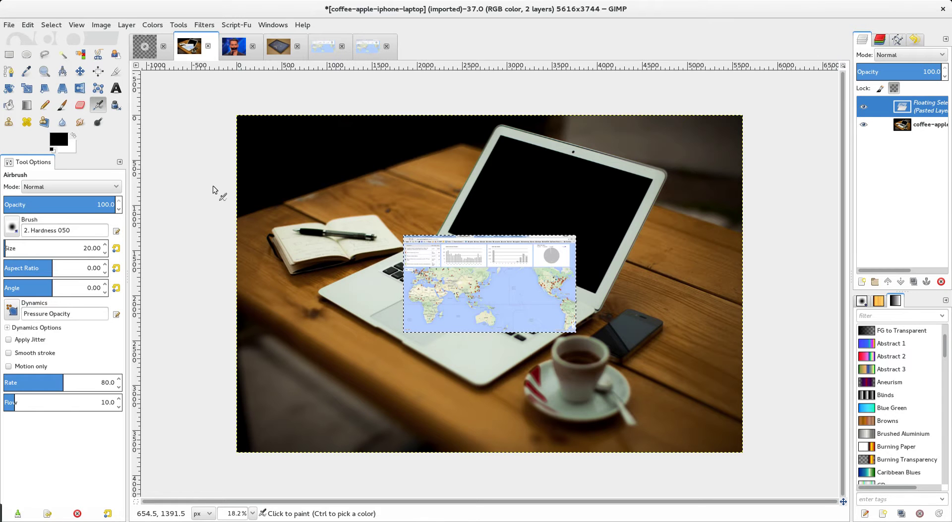
pyautogui.click(80, 71)
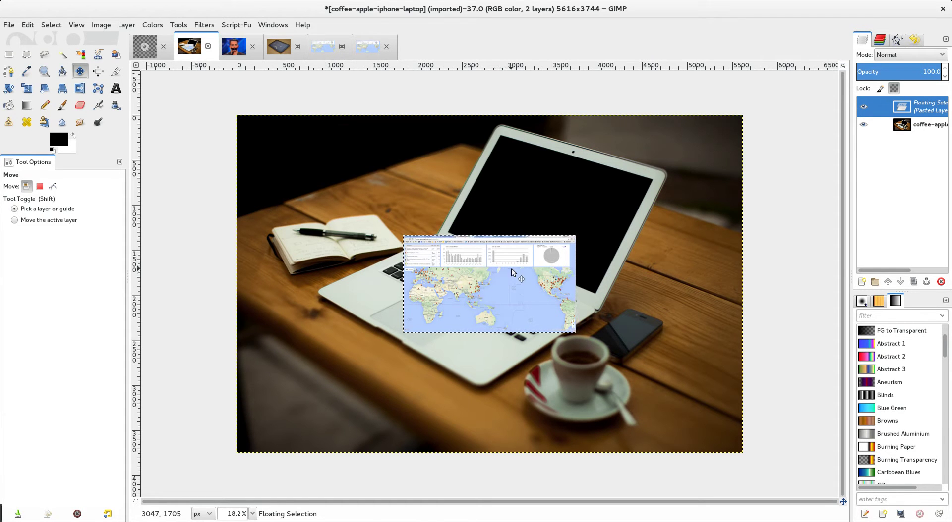
pyautogui.moveTo(511, 268)
pyautogui.mouseDown()
pyautogui.moveTo(439, 162)
pyautogui.moveTo(331, 185)
pyautogui.mouseUp()
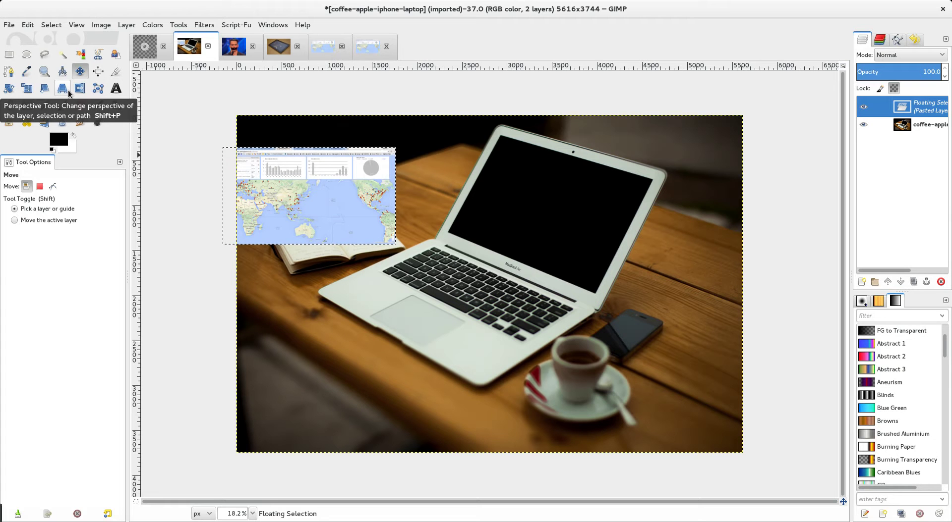
# Start a perspective transform and pin the screenshot's four corners to the laptop screen corners.
pyautogui.click(68, 90)
pyautogui.click(280, 186)
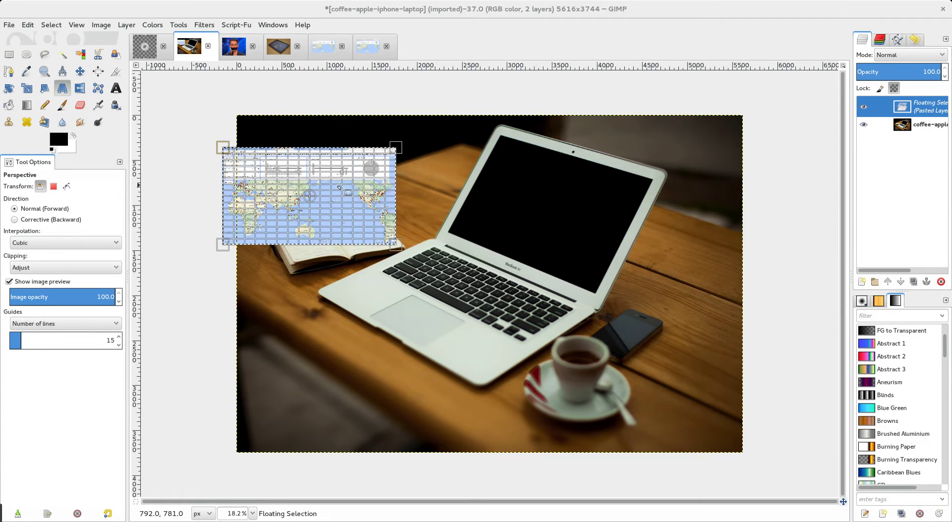
pyautogui.moveTo(395, 150); pyautogui.dragTo(652, 182)
pyautogui.moveTo(396, 244); pyautogui.dragTo(593, 292)
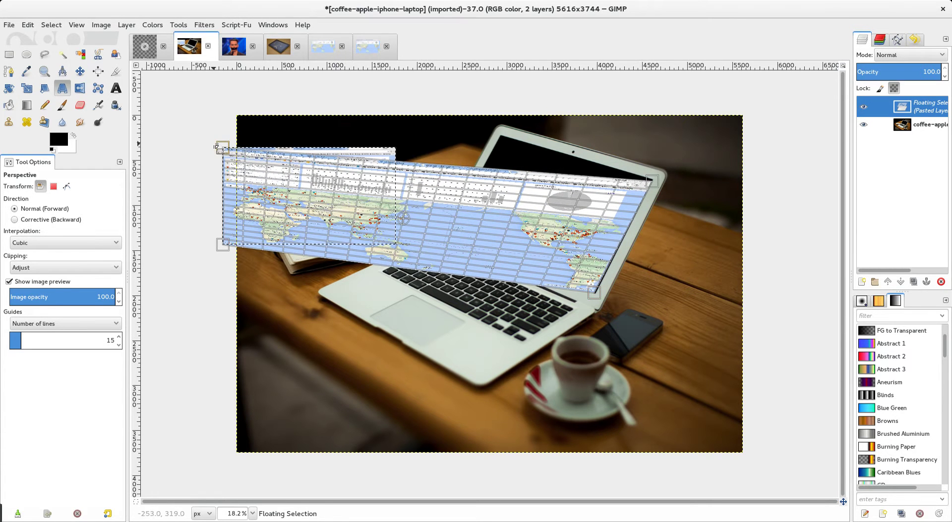
pyautogui.moveTo(224, 146); pyautogui.dragTo(501, 140)
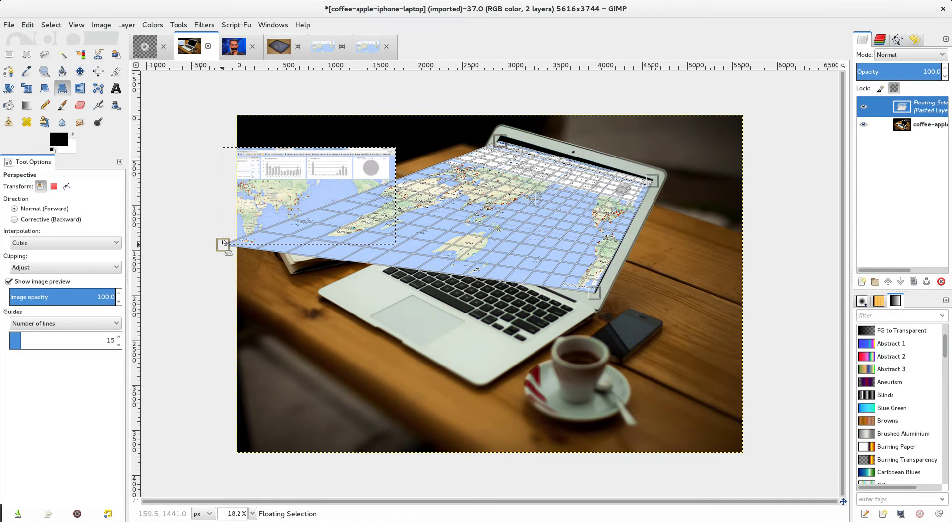
pyautogui.moveTo(221, 247); pyautogui.dragTo(451, 231)
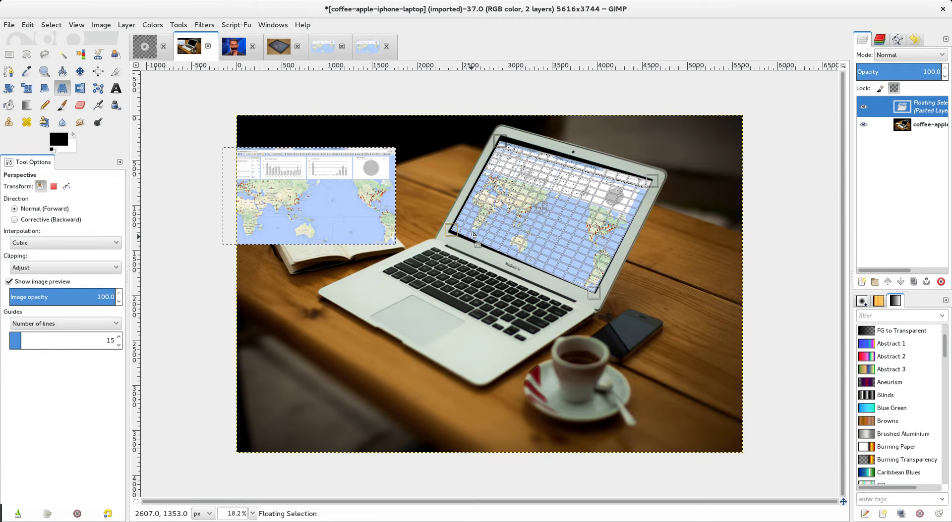
# Zoom in and fine-tune the bottom-right corner onto the laptop screen's edge.
pyautogui.scroll(1, 473, 234)
pyautogui.scroll(1, 473, 235)
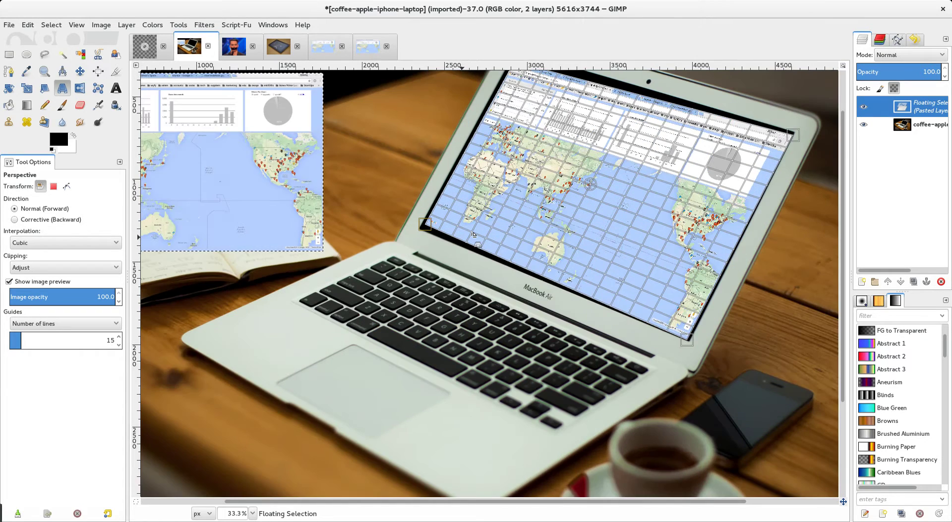
pyautogui.scroll(1, 474, 234)
pyautogui.scroll(1, 473, 234)
pyautogui.scroll(1, 473, 235)
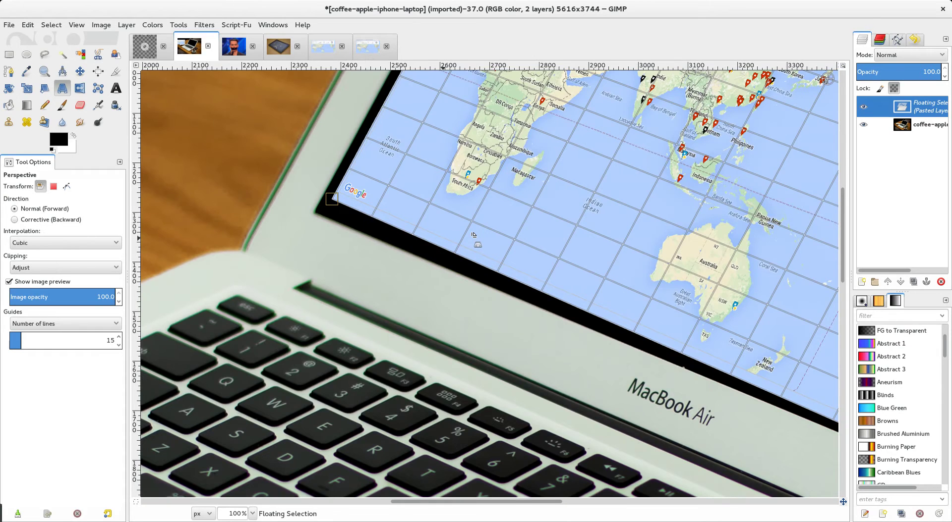
pyautogui.scroll(1, 473, 234)
pyautogui.scroll(1, 473, 234)
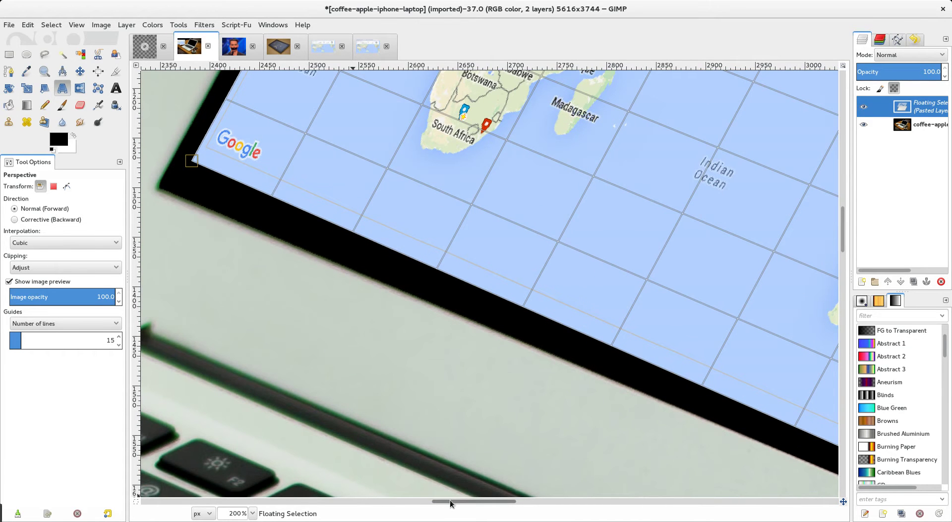
pyautogui.moveTo(450, 504); pyautogui.dragTo(637, 506)
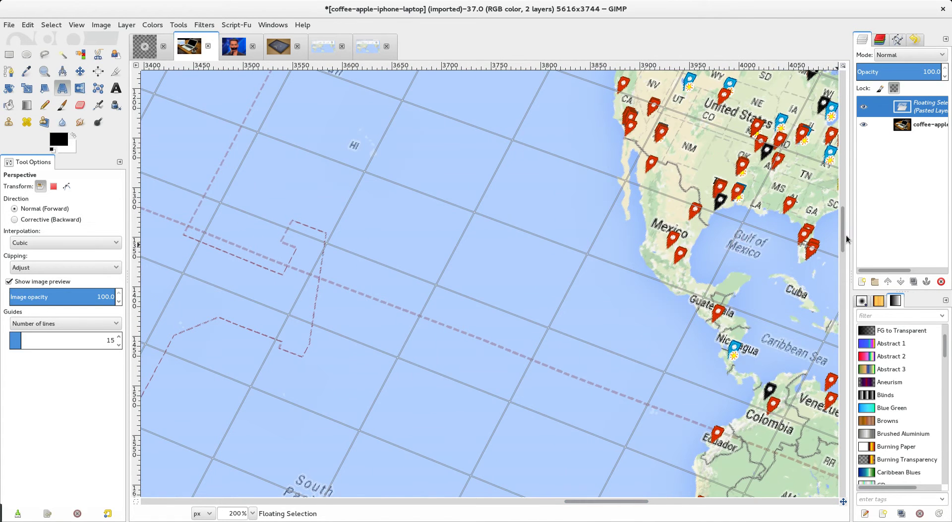
pyautogui.moveTo(846, 240); pyautogui.dragTo(846, 302)
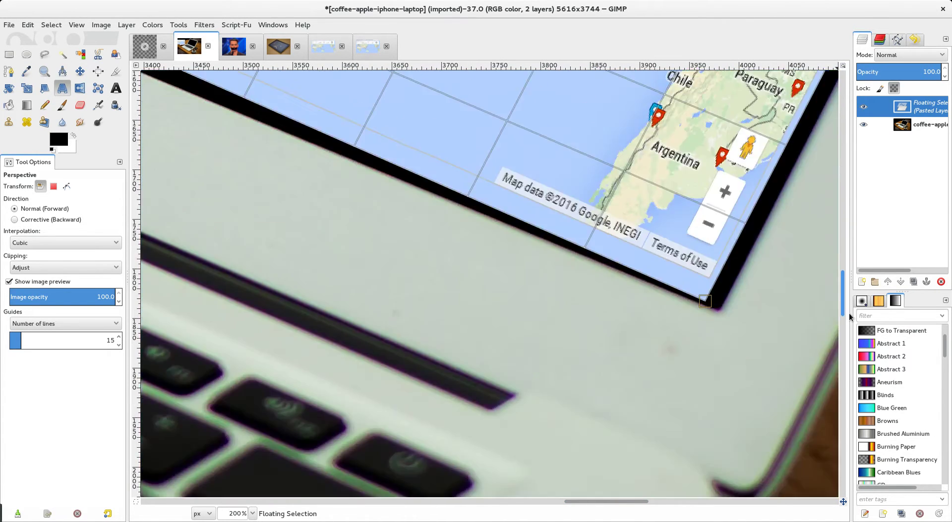
pyautogui.scroll(-3, 759, 438)
pyautogui.scroll(5, 759, 438)
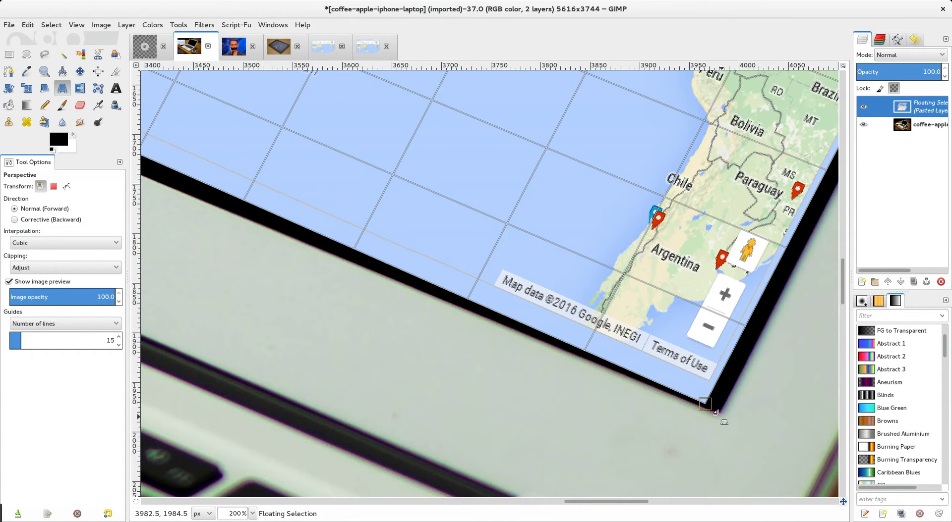
pyautogui.moveTo(703, 405); pyautogui.dragTo(718, 422)
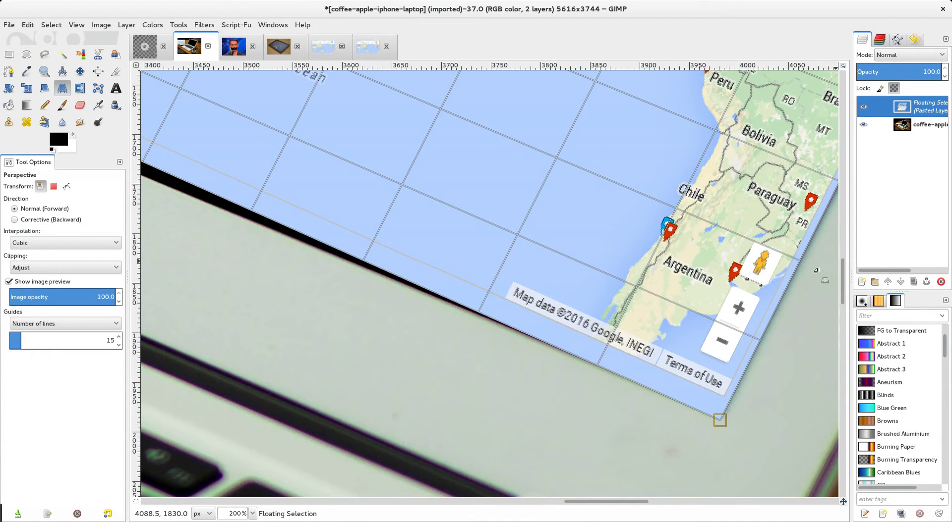
pyautogui.moveTo(842, 280); pyautogui.dragTo(858, 112)
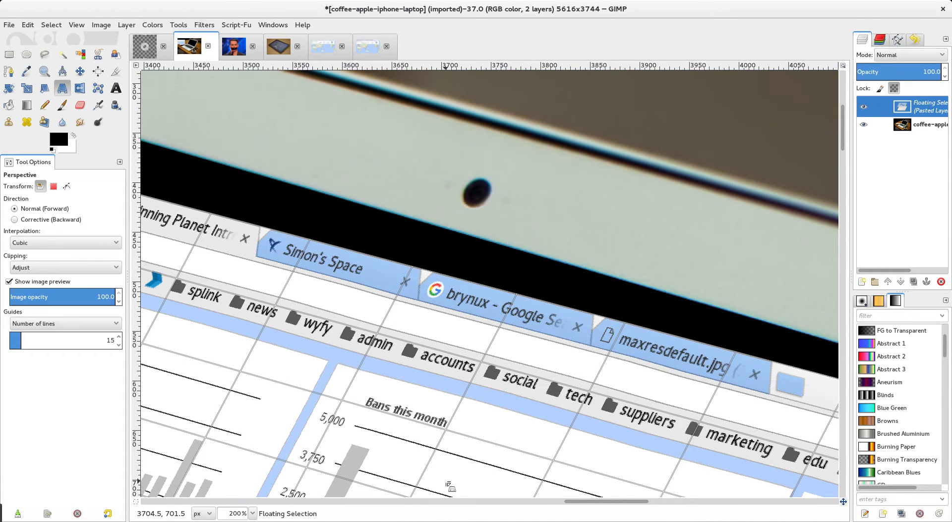
# Refine the top-right and top-left corner handles onto the laptop screen corners.
pyautogui.moveTo(585, 501); pyautogui.dragTo(714, 503)
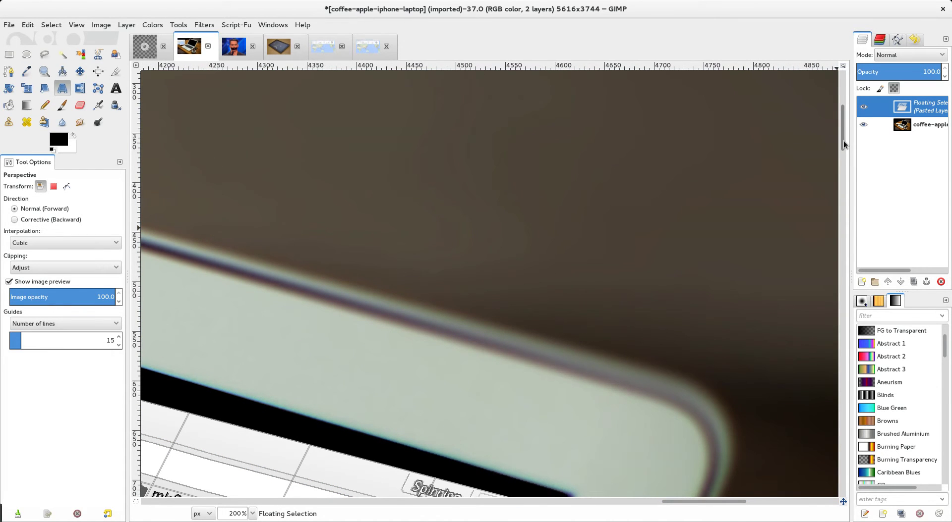
pyautogui.moveTo(843, 141); pyautogui.dragTo(844, 179)
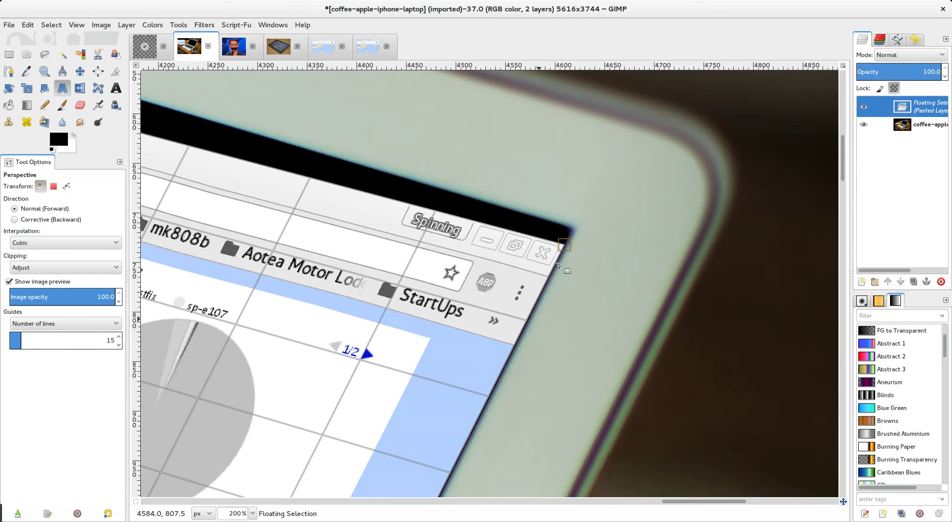
pyautogui.moveTo(568, 245); pyautogui.dragTo(581, 228)
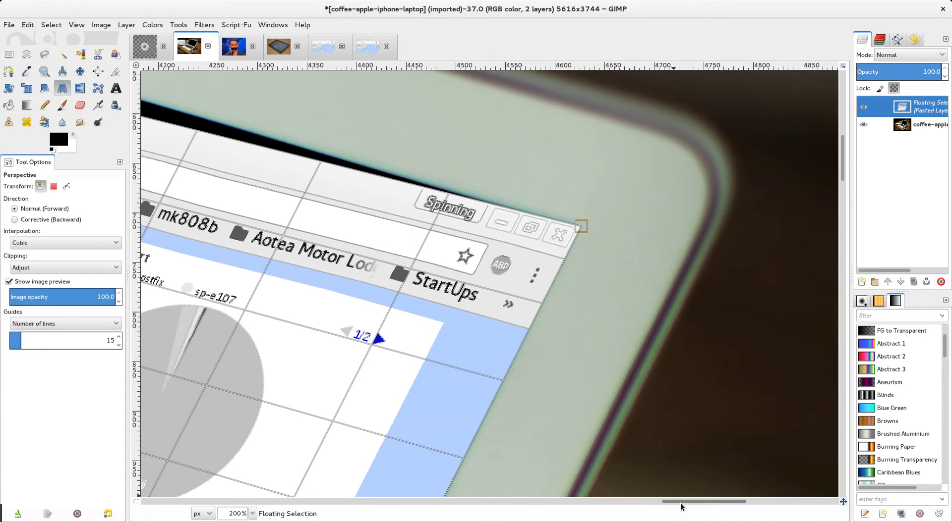
pyautogui.moveTo(680, 504); pyautogui.dragTo(483, 509)
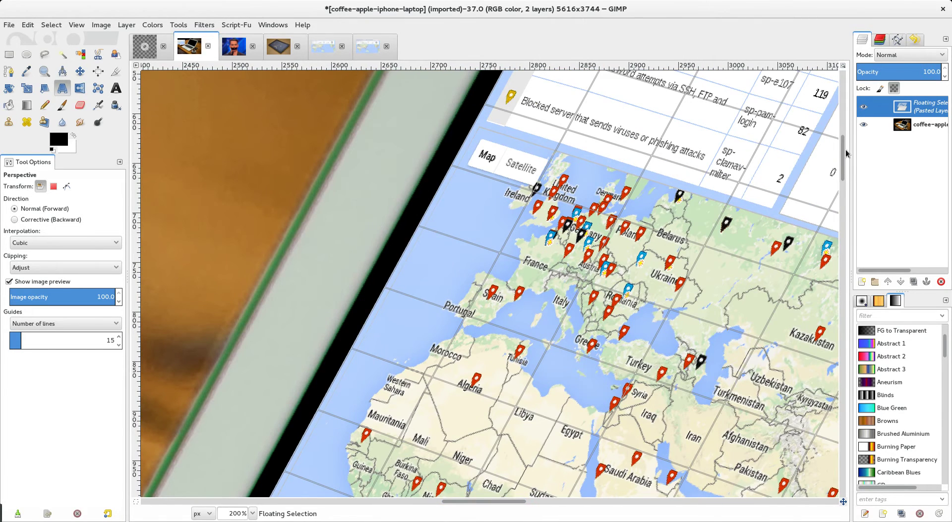
pyautogui.moveTo(843, 159); pyautogui.dragTo(855, 98)
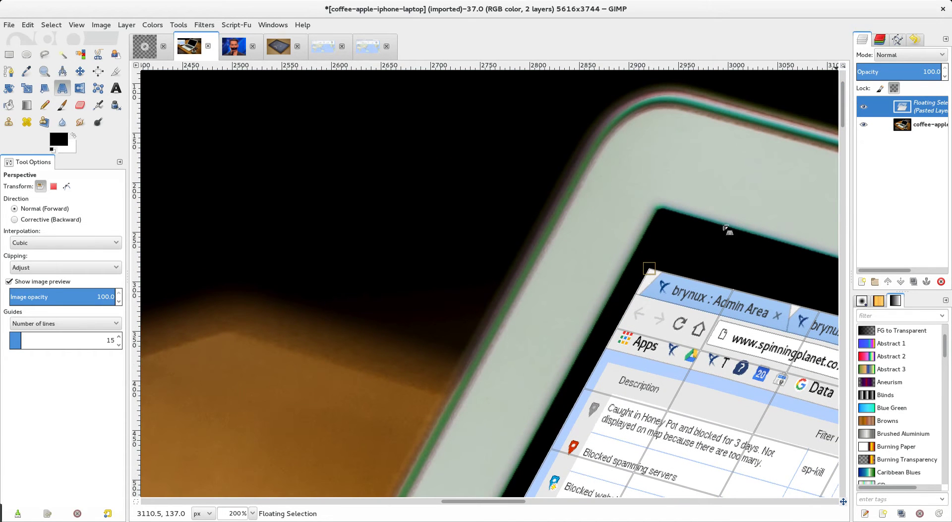
pyautogui.moveTo(649, 269); pyautogui.dragTo(658, 200)
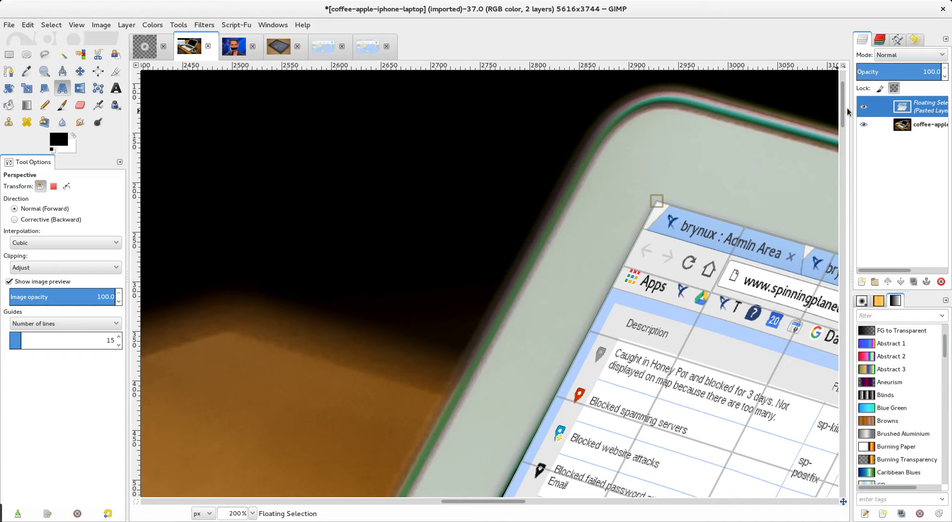
# Pull the map's lower-left corner onto the screen corner, then zoom out to check the fit.
pyautogui.scroll(-5, 826, 248)
pyautogui.scroll(-10, 825, 259)
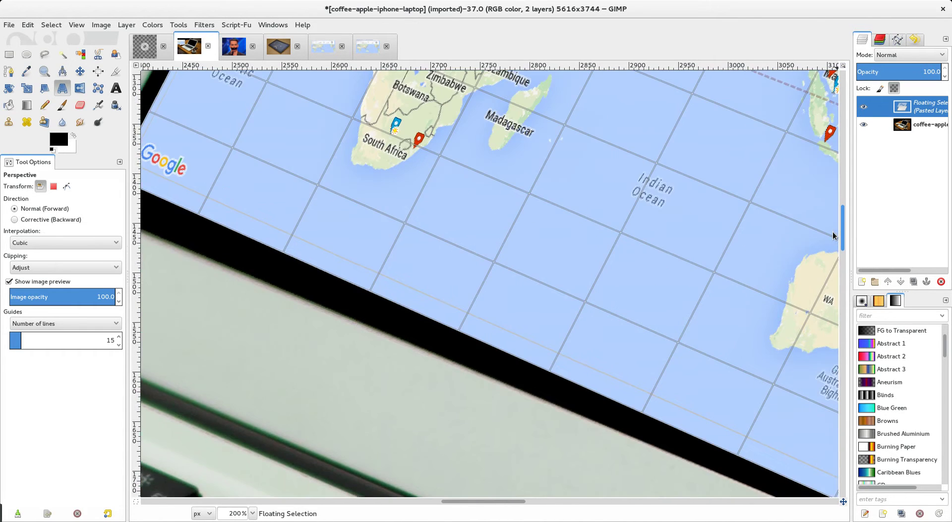
pyautogui.scroll(1, 833, 238)
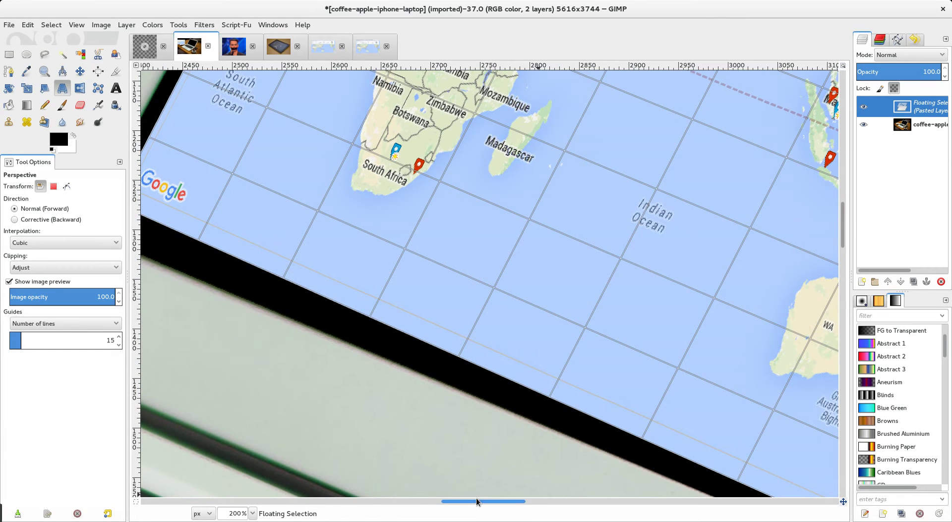
pyautogui.moveTo(477, 503); pyautogui.dragTo(407, 500)
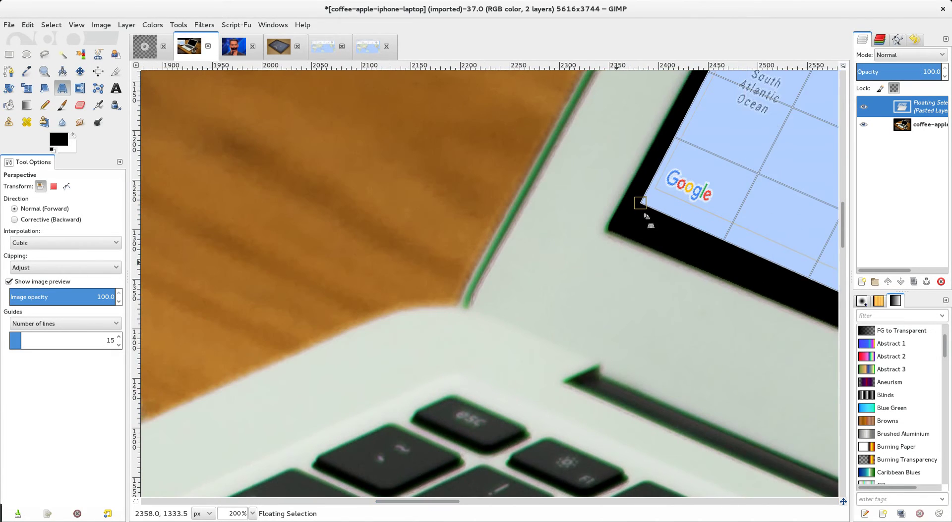
pyautogui.moveTo(622, 220); pyautogui.dragTo(604, 244)
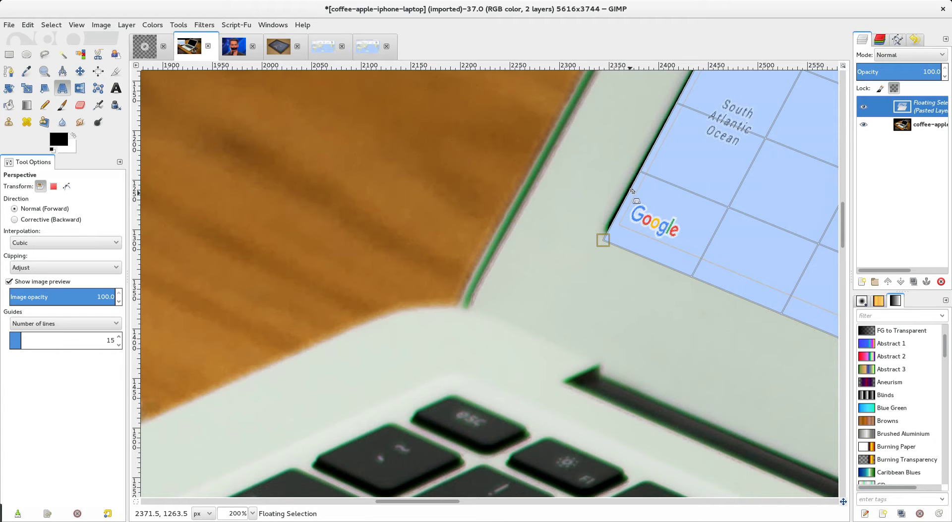
pyautogui.scroll(-1, 632, 190)
pyautogui.scroll(-1, 632, 190)
pyautogui.scroll(-1, 632, 190)
pyautogui.scroll(-1, 632, 190)
pyautogui.scroll(-2, 632, 191)
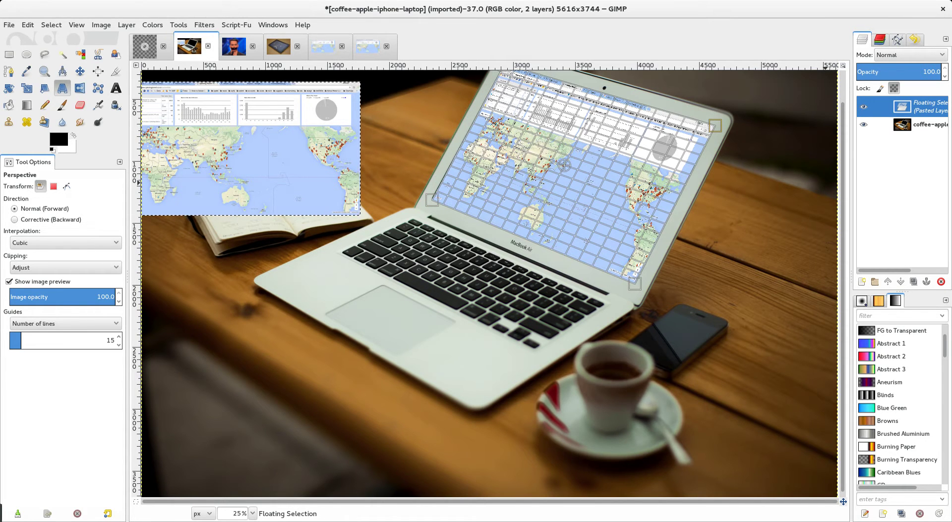
# Apply the Perspective transform, run Image > Flatten Image, and fit the whole photo in view.
pyautogui.moveTo(942, 29); pyautogui.dragTo(84, 32)
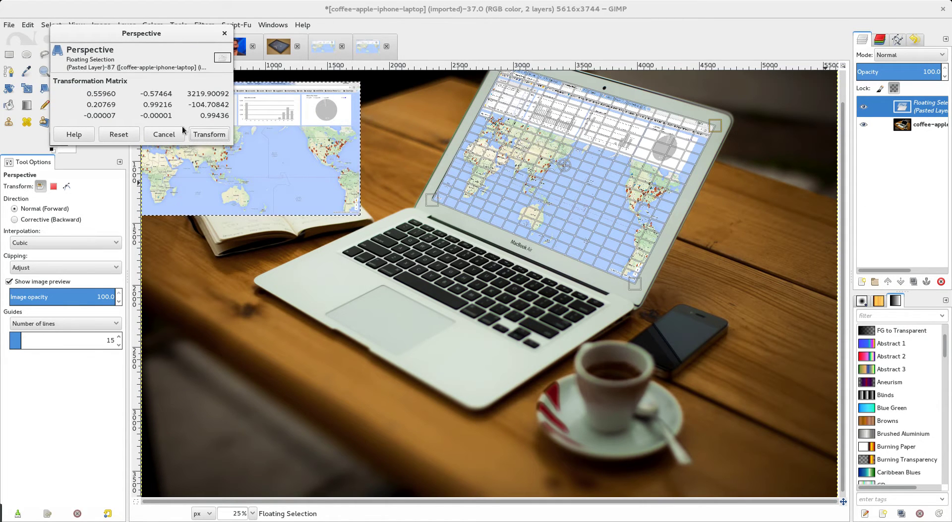
pyautogui.click(217, 137)
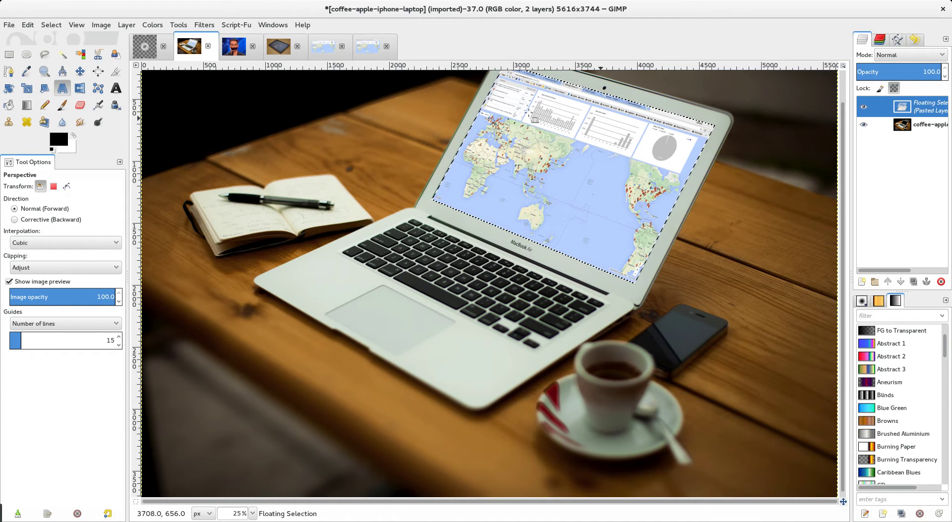
pyautogui.click(101, 26)
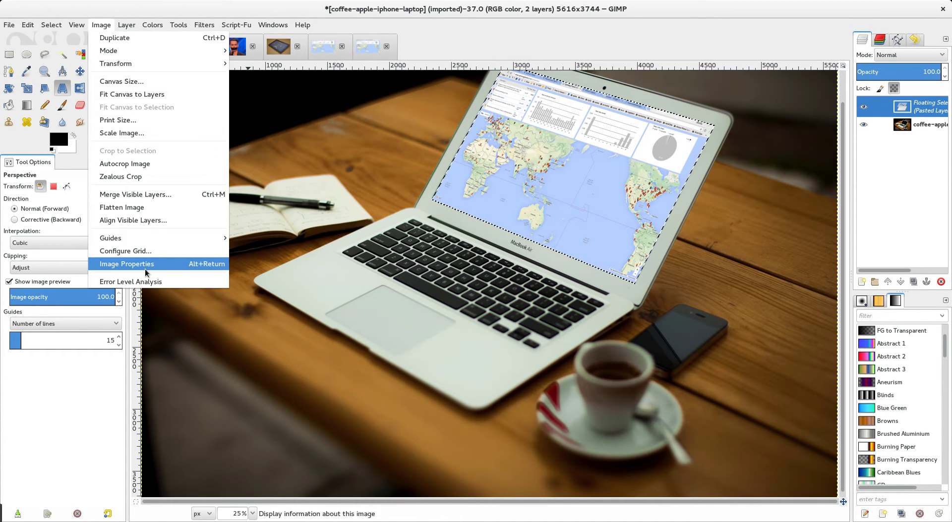
pyautogui.click(142, 207)
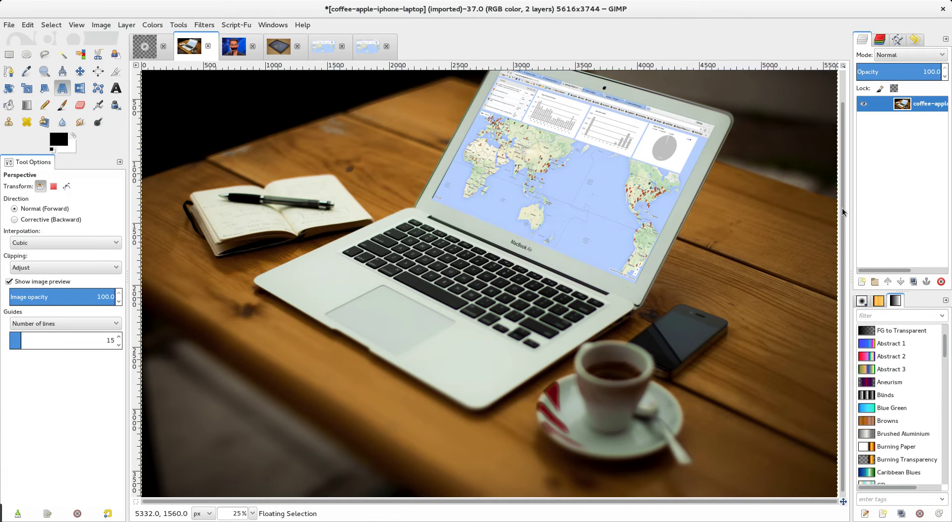
pyautogui.moveTo(841, 206); pyautogui.dragTo(850, 175)
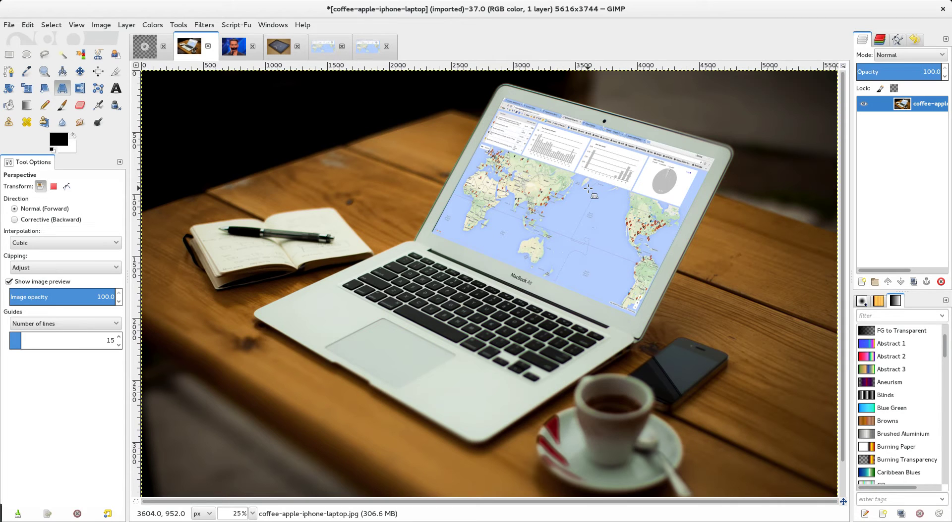
pyautogui.press('-')
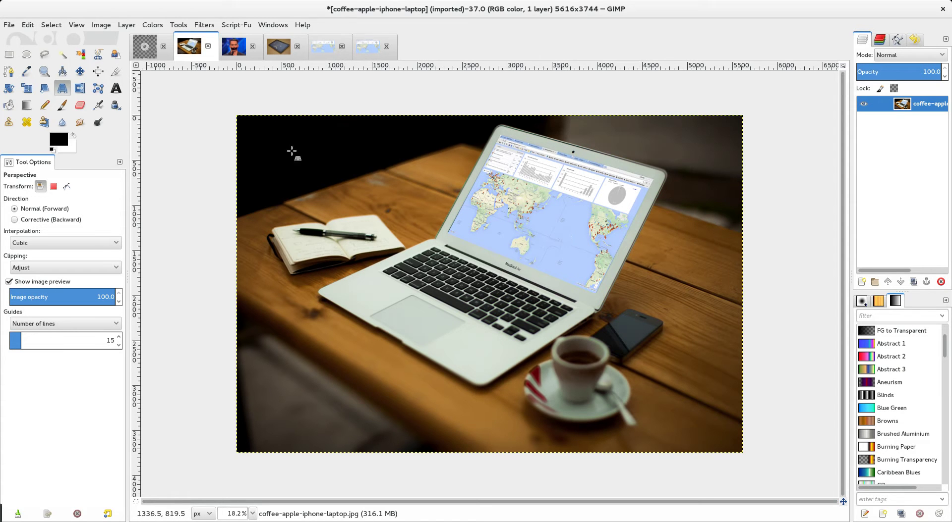
# Copy the kiwi.jpg face photo and paste it over the CD template's centre.
pyautogui.click(142, 50)
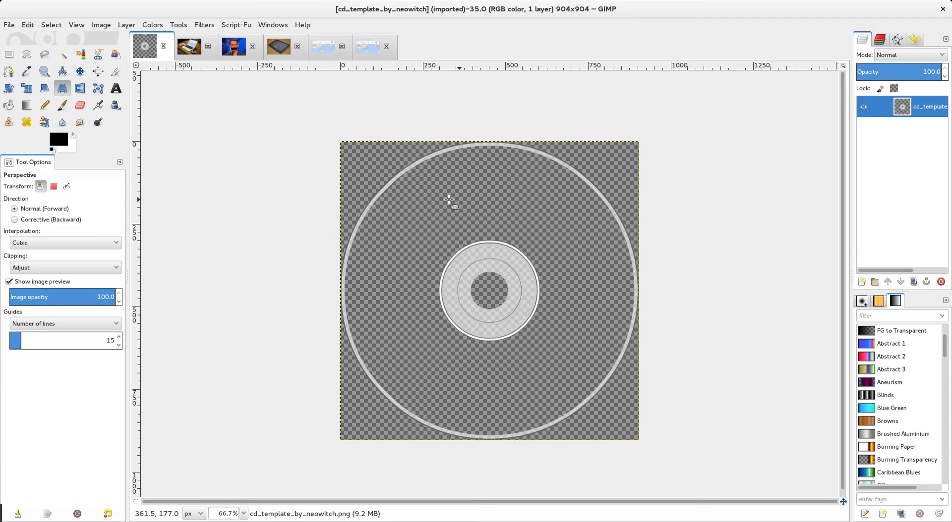
pyautogui.click(231, 49)
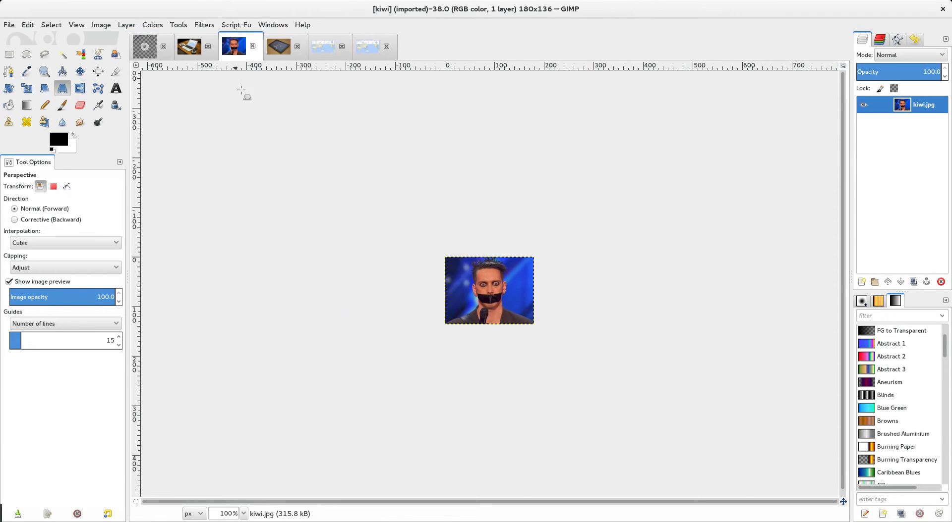
pyautogui.hotkey('ctrl', 'c')
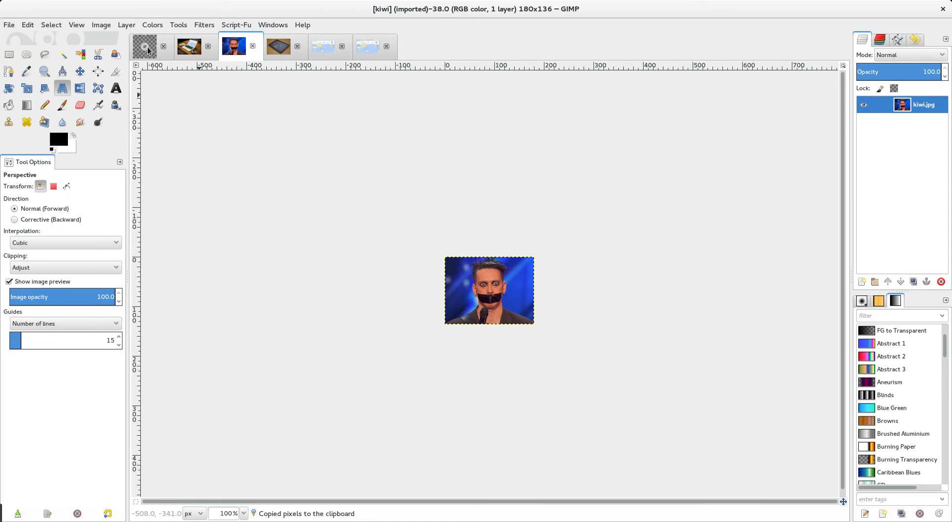
pyautogui.click(142, 42)
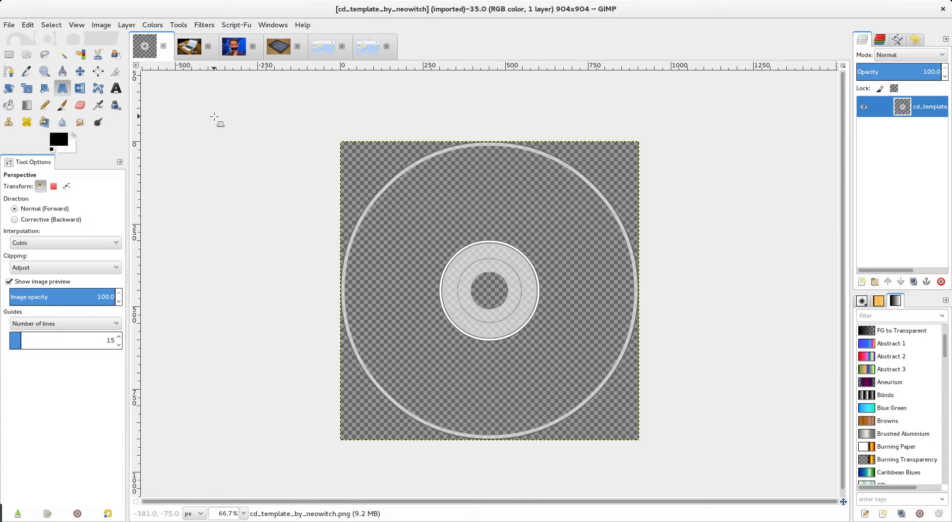
pyautogui.hotkey('ctrl', 'v')
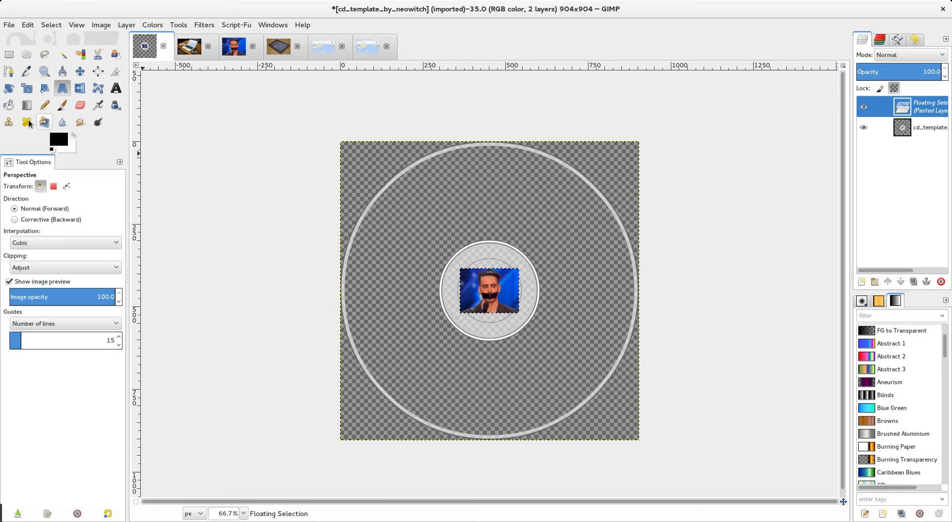
pyautogui.click(27, 89)
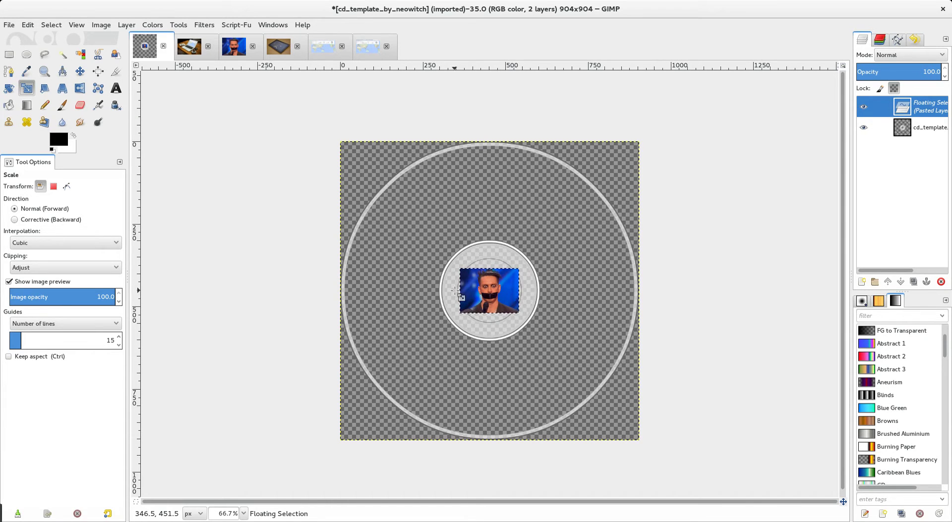
# Enlarge the pasted face photo and shift it up-left over the CD.
pyautogui.click(471, 289)
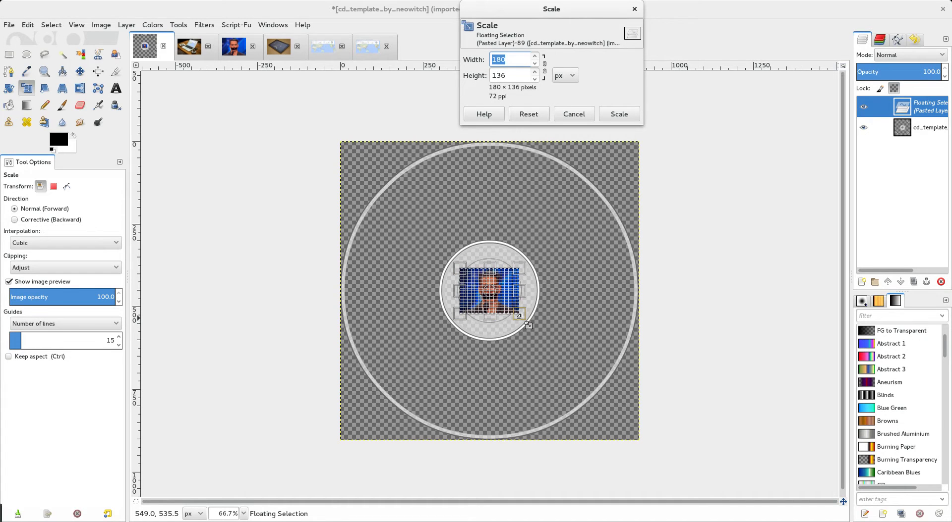
pyautogui.moveTo(528, 325); pyautogui.dragTo(798, 510)
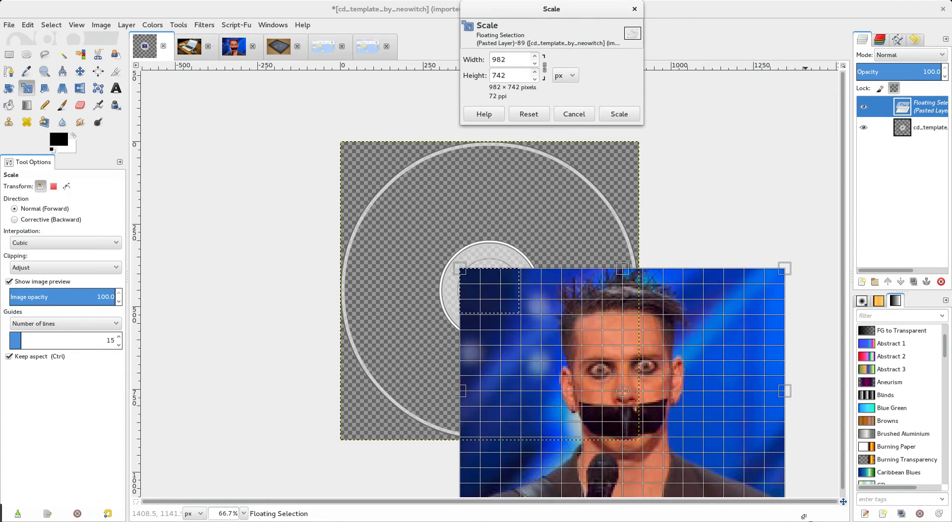
pyautogui.click(619, 114)
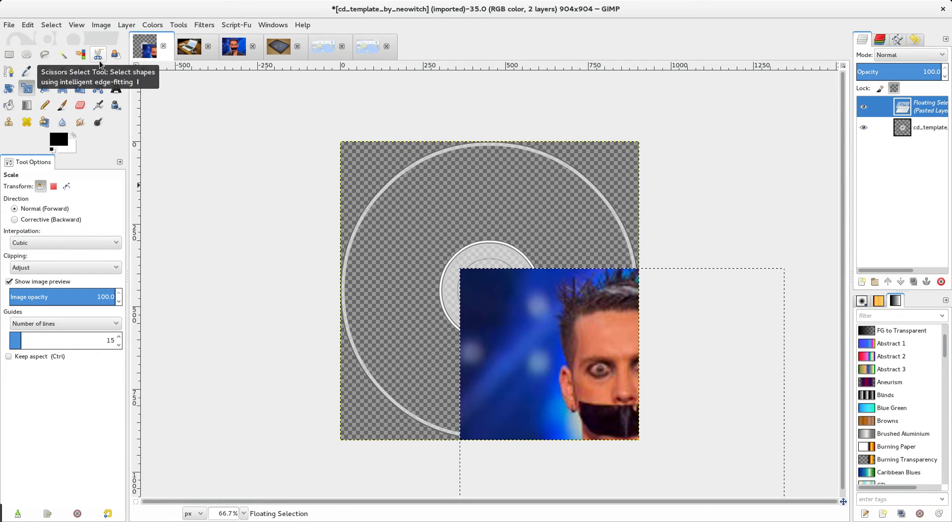
pyautogui.click(85, 74)
pyautogui.moveTo(559, 331); pyautogui.dragTo(421, 193)
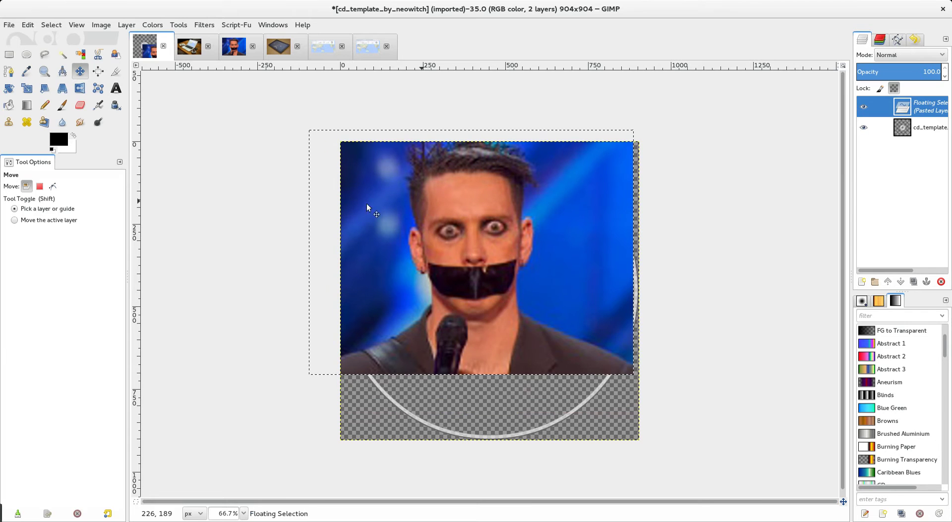
# Enlarge the face further with proportions kept and centre it on the disc.
pyautogui.click(27, 89)
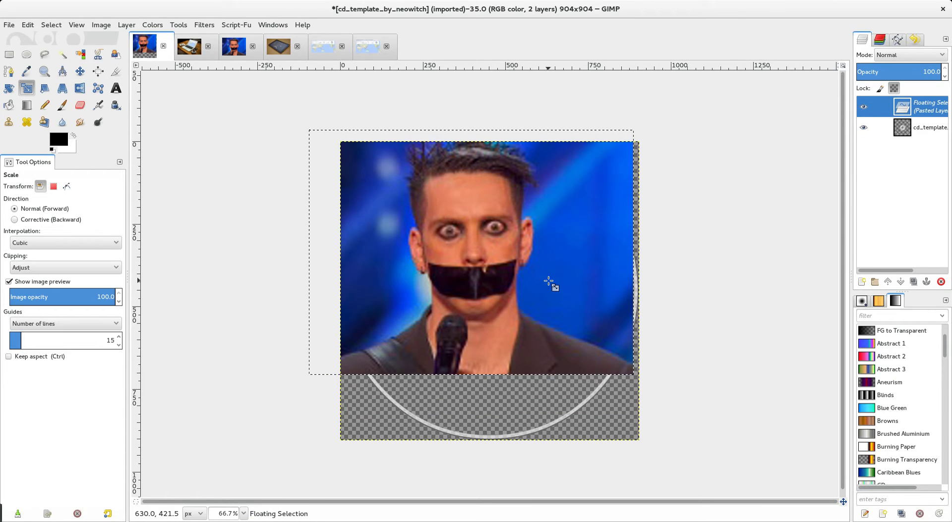
pyautogui.click(549, 282)
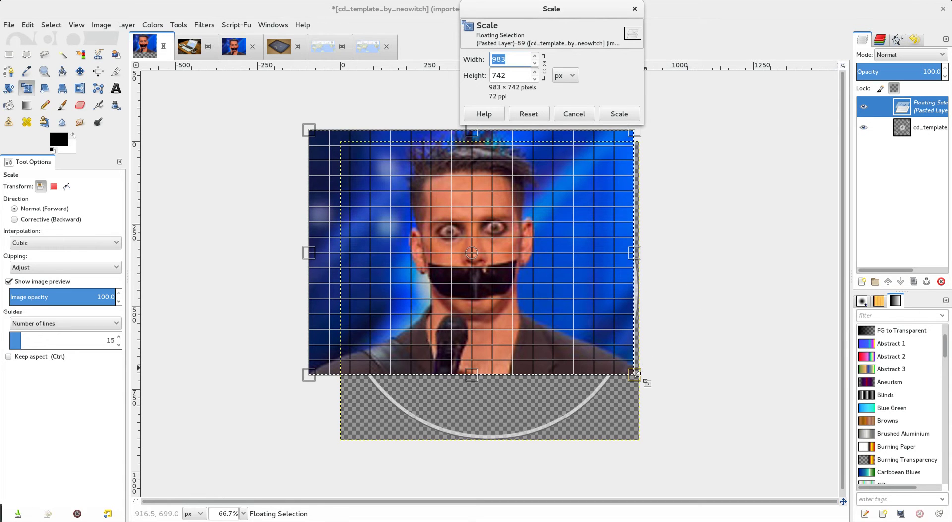
pyautogui.moveTo(637, 381); pyautogui.dragTo(695, 429)
pyautogui.click(619, 114)
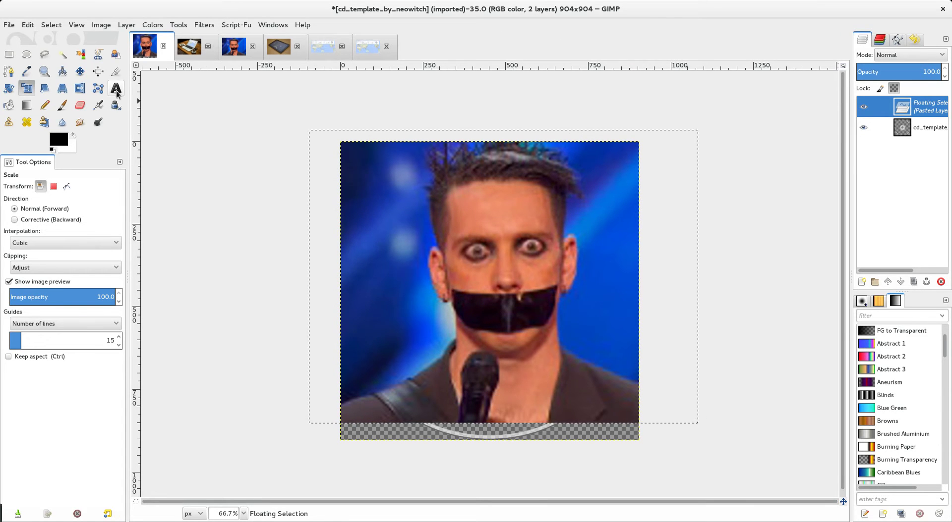
pyautogui.click(80, 71)
pyautogui.moveTo(436, 227); pyautogui.dragTo(424, 233)
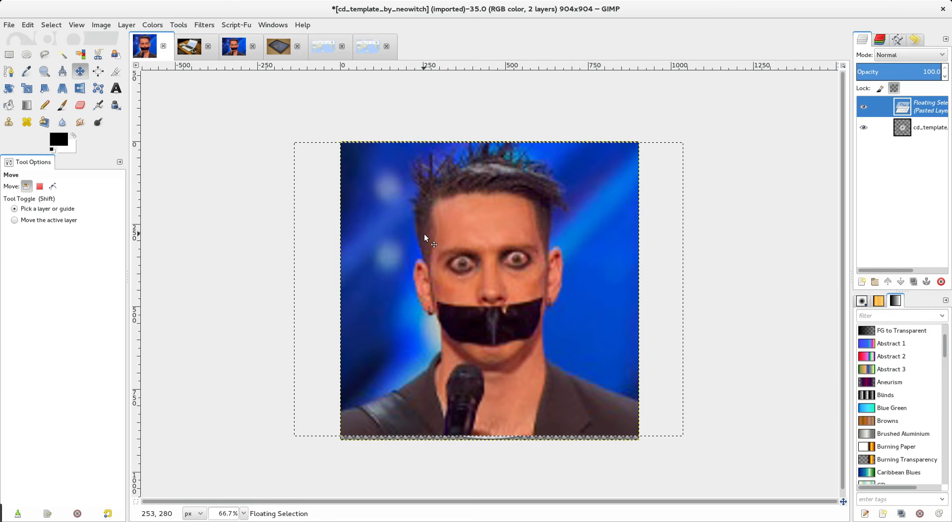
# Scale the face slightly more so it fills the whole CD template.
pyautogui.click(28, 88)
pyautogui.click(421, 235)
pyautogui.moveTo(692, 443); pyautogui.dragTo(697, 456)
pyautogui.press('Return')
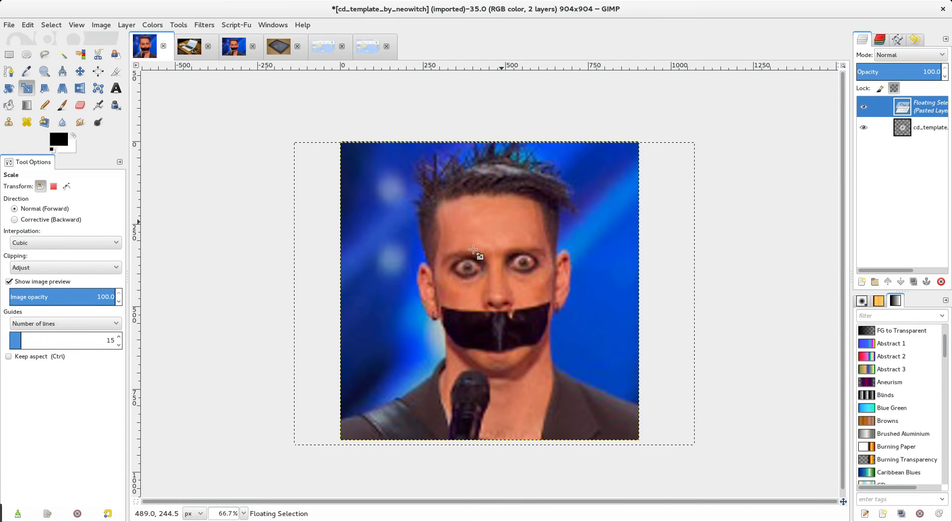
# Convert the floating face into Pasted Layer and move it below cd_template.
pyautogui.click(865, 107)
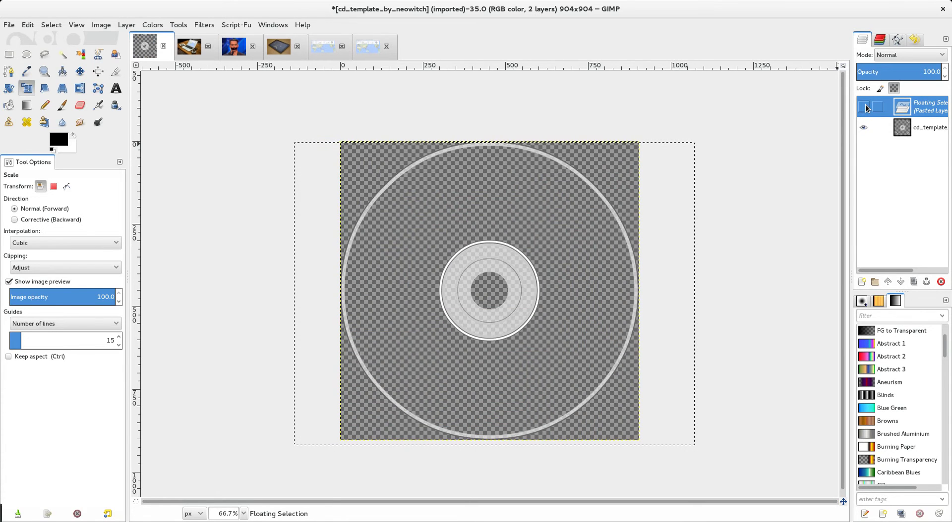
pyautogui.click(865, 107)
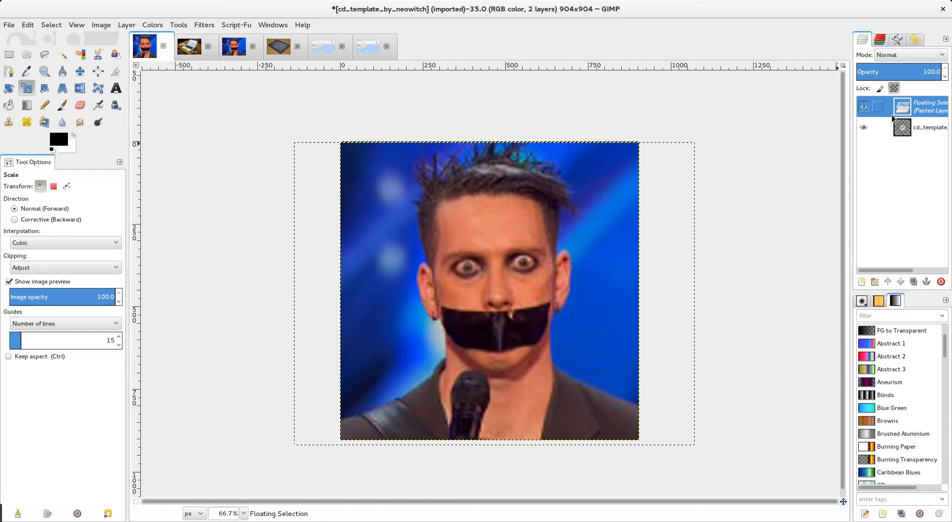
pyautogui.rightClick(911, 109)
pyautogui.click(887, 135)
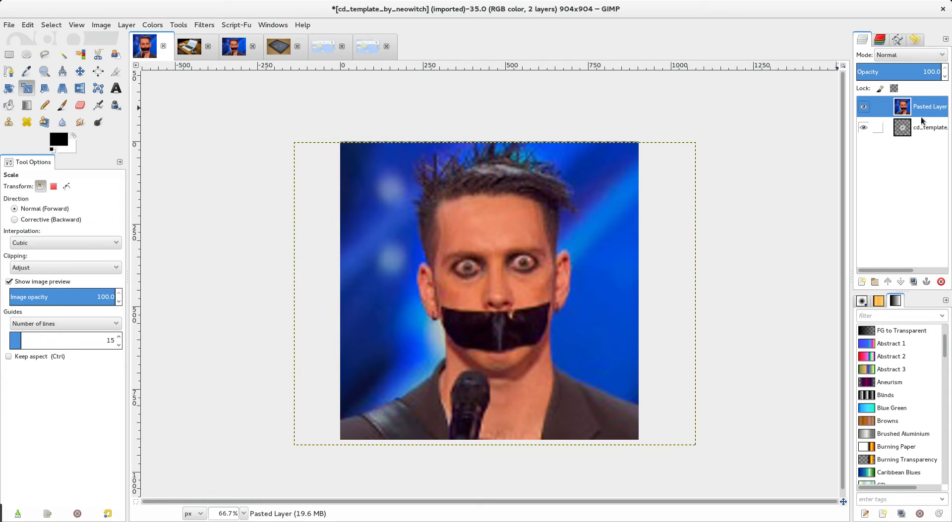
pyautogui.moveTo(921, 108); pyautogui.dragTo(920, 154)
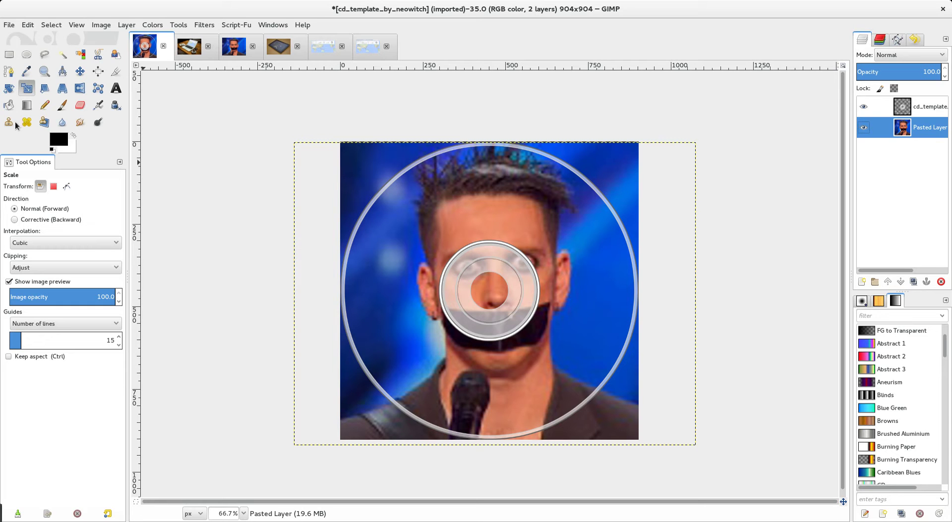
# Draw a 900×899 circular selection fitted to the CD's outer rim.
pyautogui.click(24, 58)
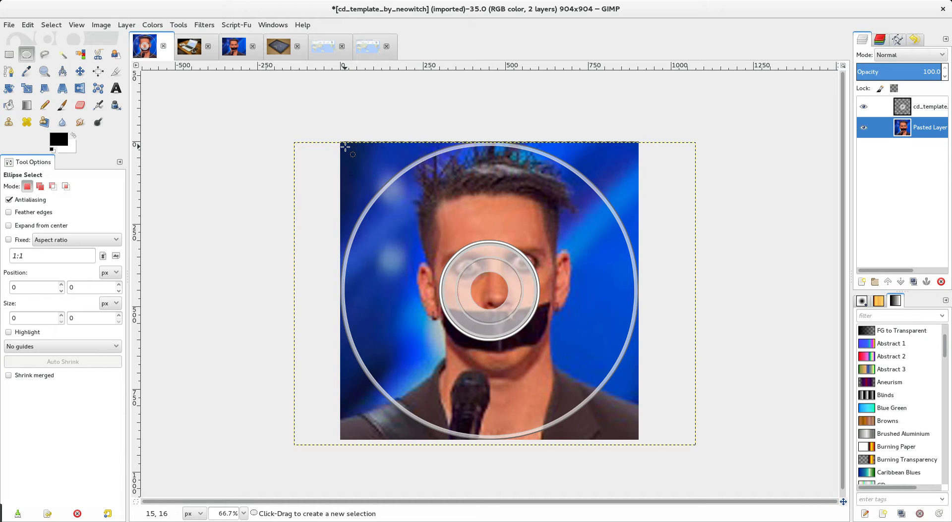
pyautogui.moveTo(345, 147); pyautogui.dragTo(633, 435)
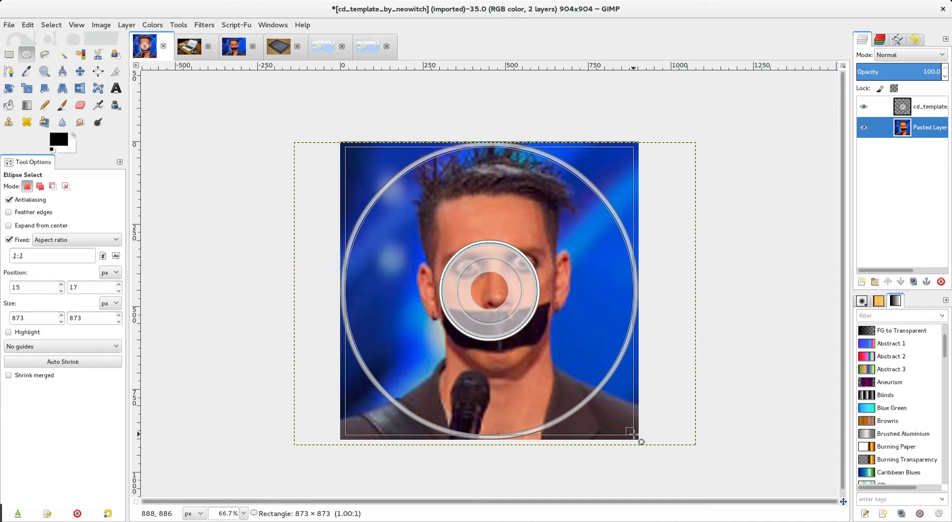
pyautogui.moveTo(641, 442); pyautogui.dragTo(645, 446)
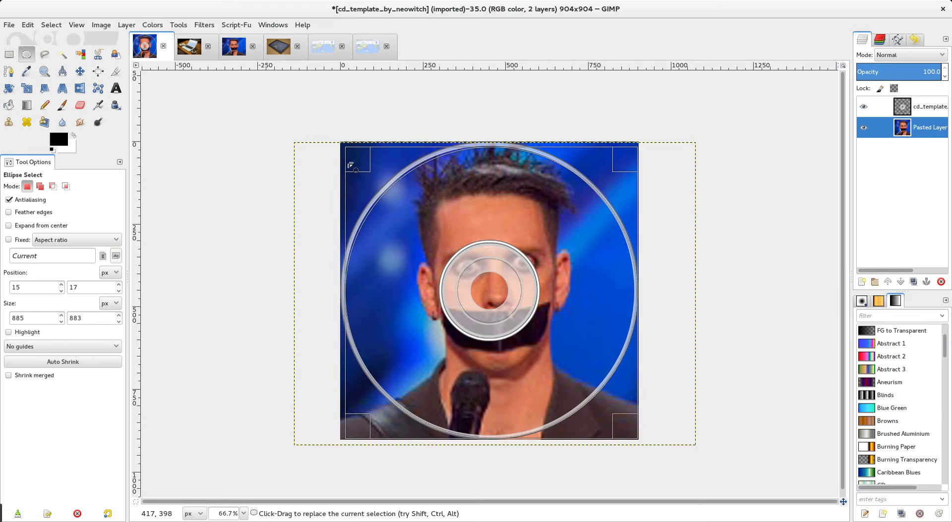
pyautogui.moveTo(355, 164); pyautogui.dragTo(350, 158)
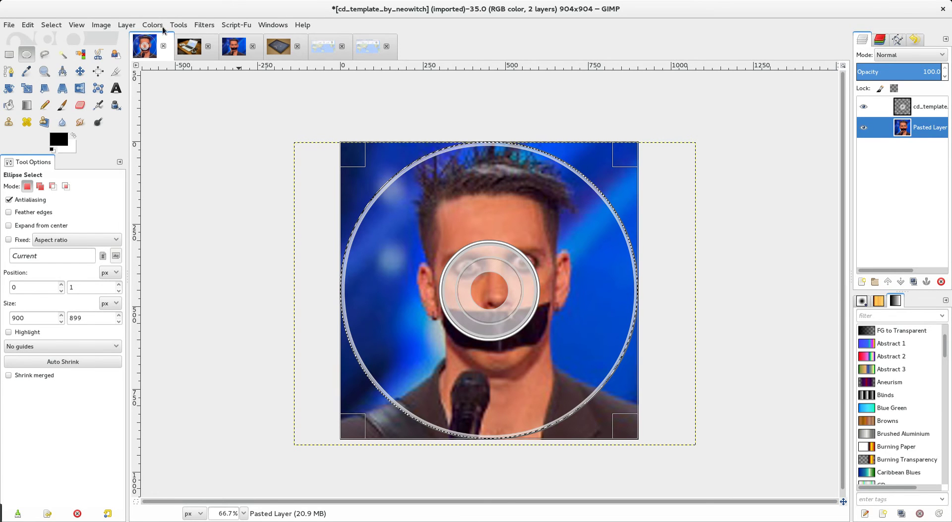
# Invert the selection and cut away the face photo outside the disc circle.
pyautogui.click(51, 24)
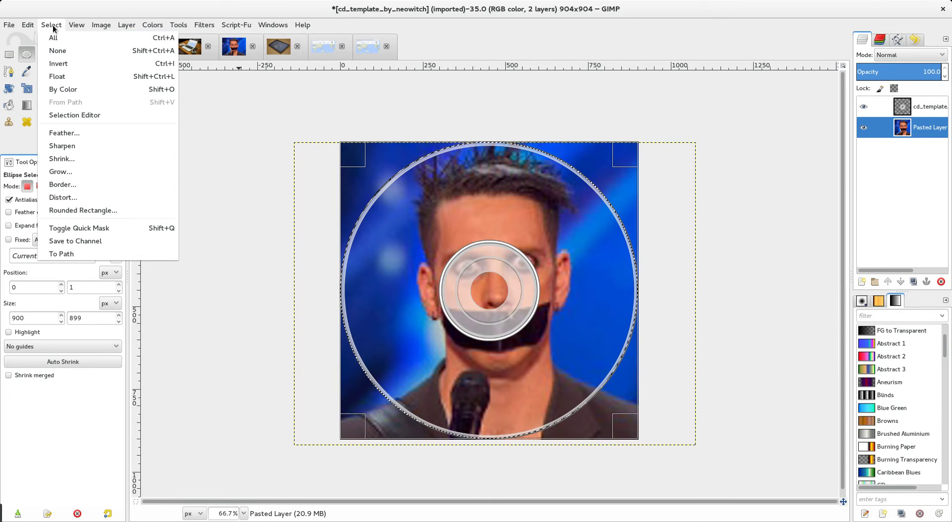
pyautogui.click(59, 65)
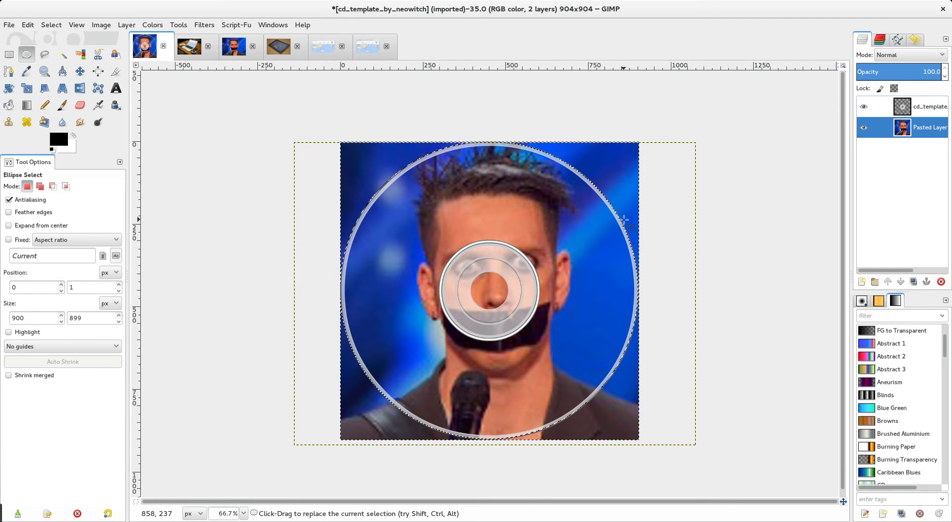
pyautogui.press('ctrl')
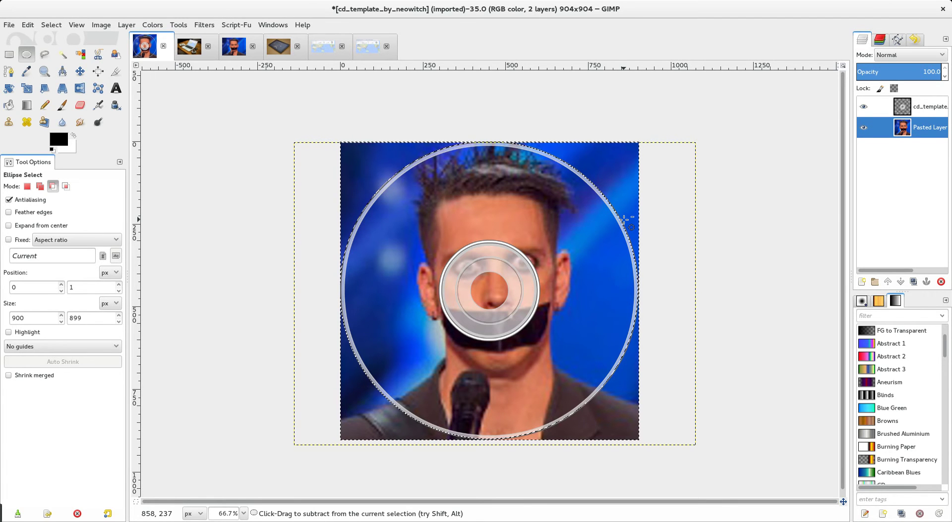
pyautogui.hotkey('ctrl', 'x')
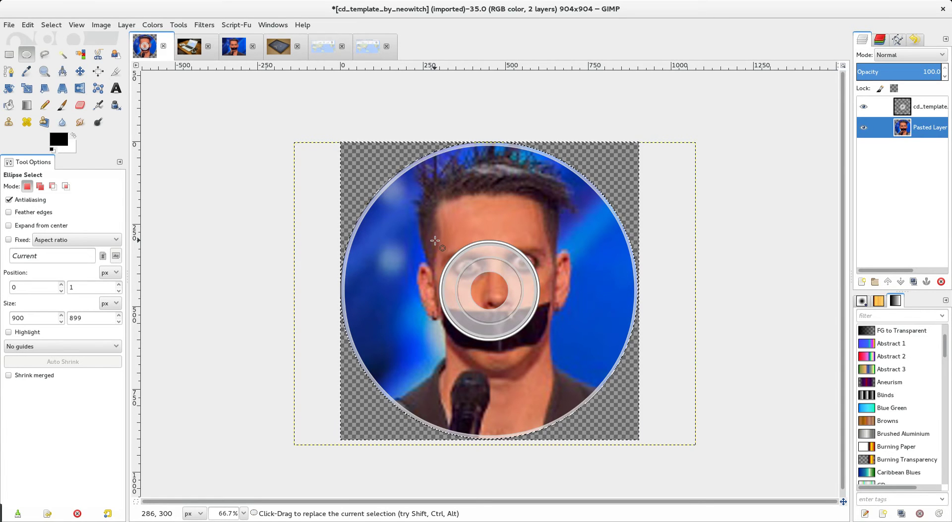
pyautogui.press('shift')
# Select a circle around the centre hub and cut a hole through the photo.
pyautogui.moveTo(437, 241); pyautogui.dragTo(539, 342)
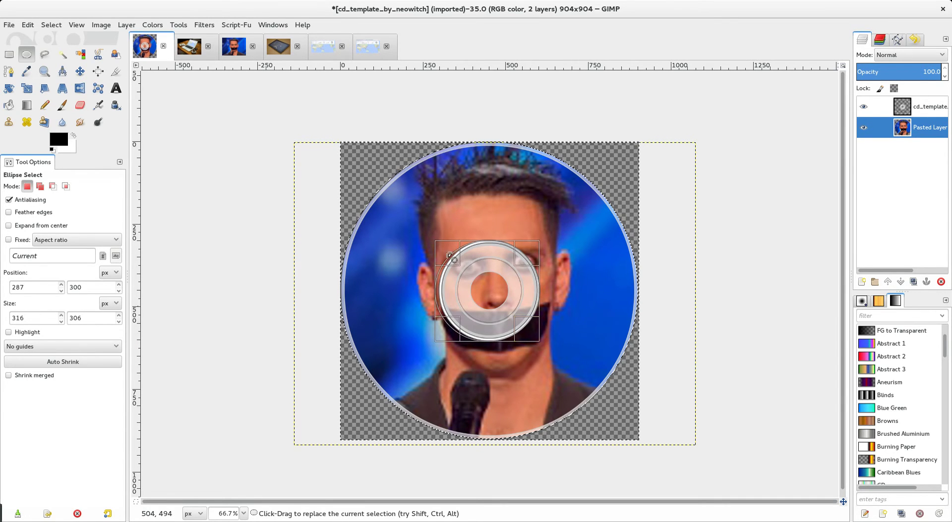
pyautogui.moveTo(445, 259); pyautogui.dragTo(449, 259)
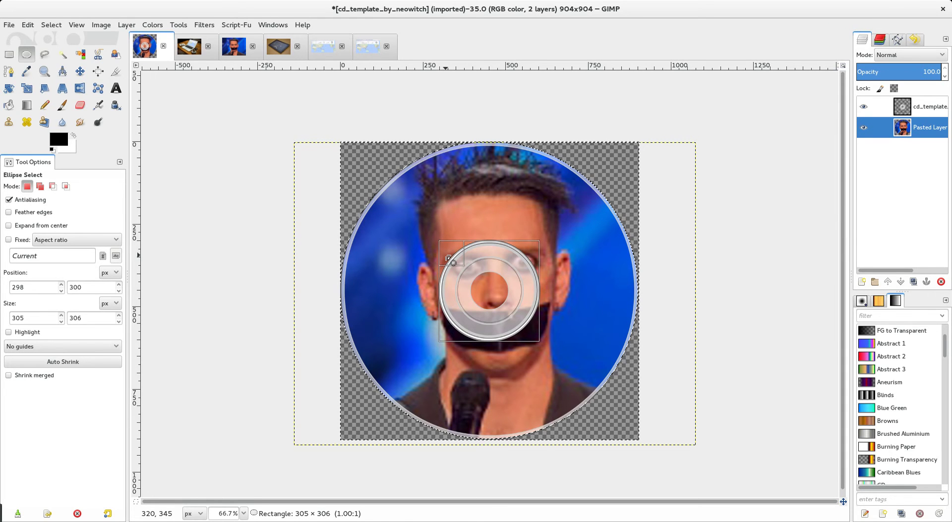
pyautogui.press('ctrl')
pyautogui.hotkey('ctrl', 'x')
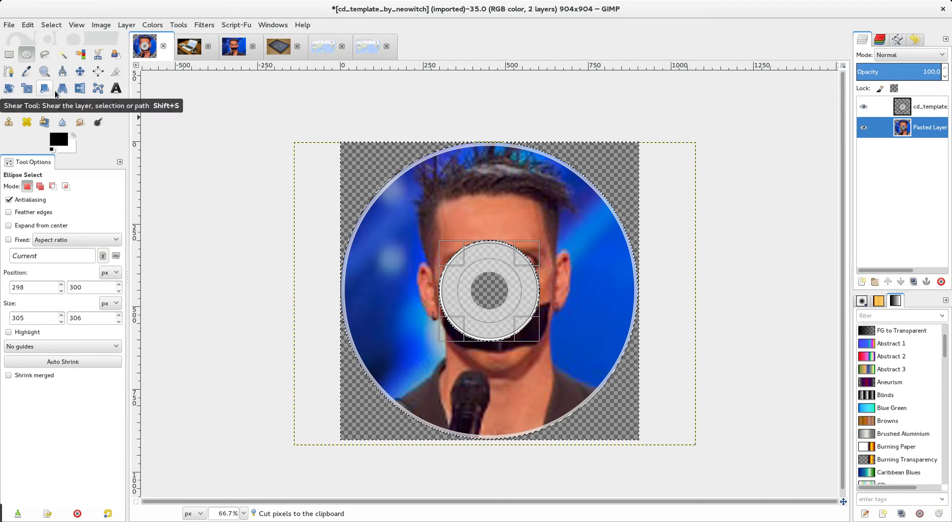
# Clear the selection with Shift+Ctrl+A.
pyautogui.click(78, 72)
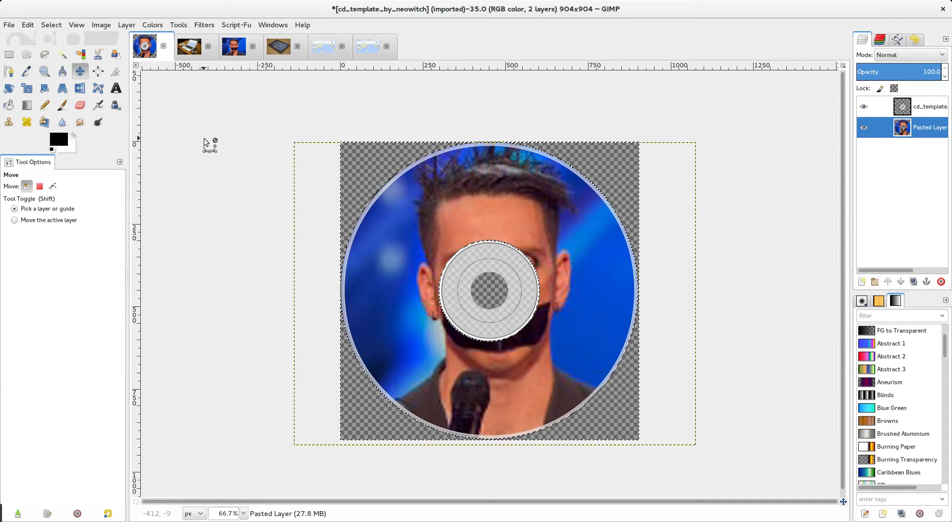
pyautogui.hotkey('shift', 'm')
pyautogui.press('shift')
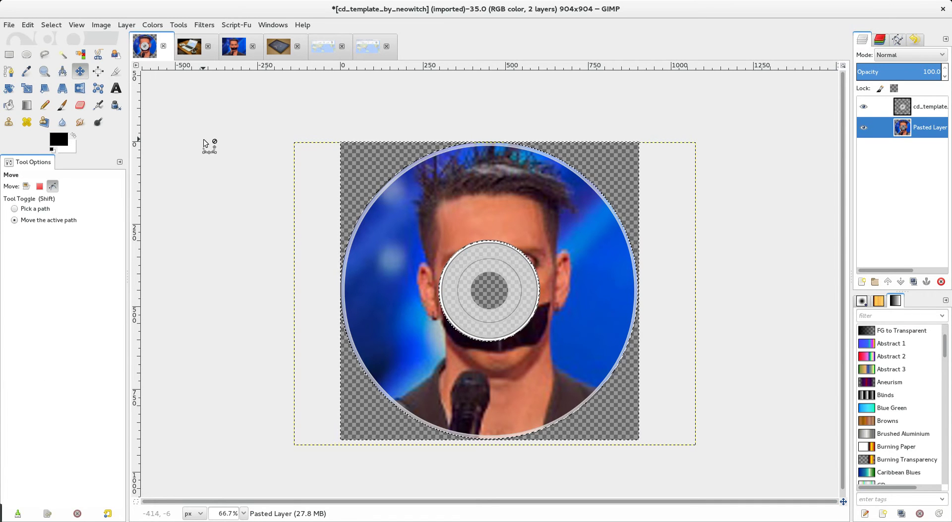
pyautogui.hotkey('ctrl', 'shift', 'a')
pyautogui.press('m')
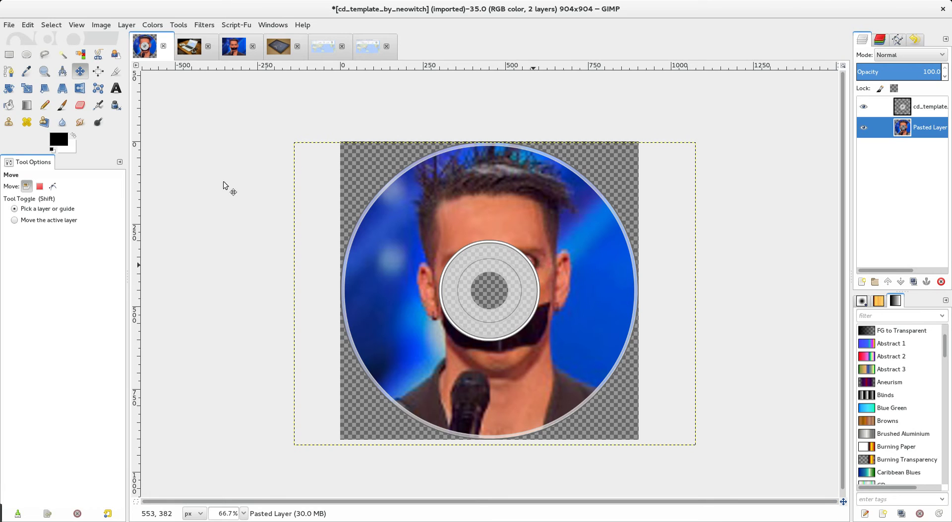
# Export the disc image as sample.png in Pictures, then bring its image viewer preview over GIMP.
pyautogui.click(9, 26)
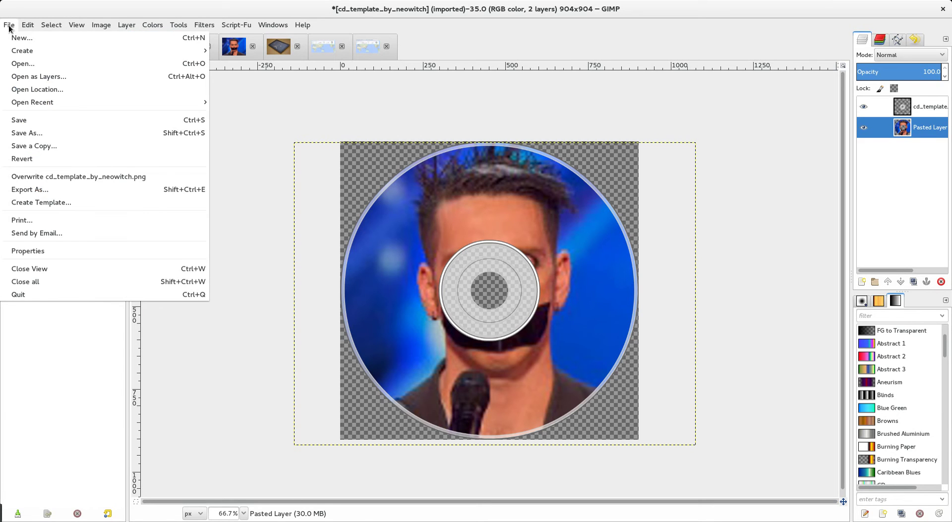
pyautogui.click(43, 193)
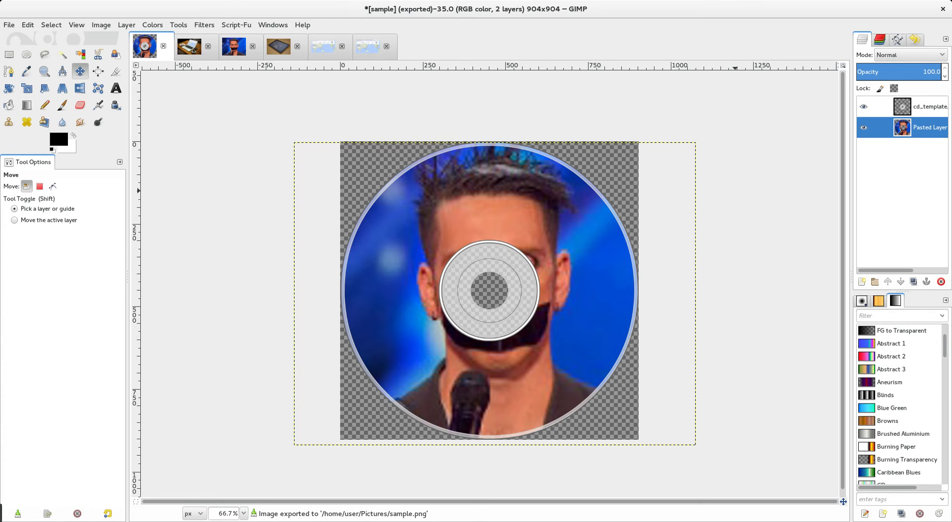
pyautogui.hotkey('alt', 'Tab')
pyautogui.hotkey('alt', 'Tab')
pyautogui.hotkey('alt', 'Tab')
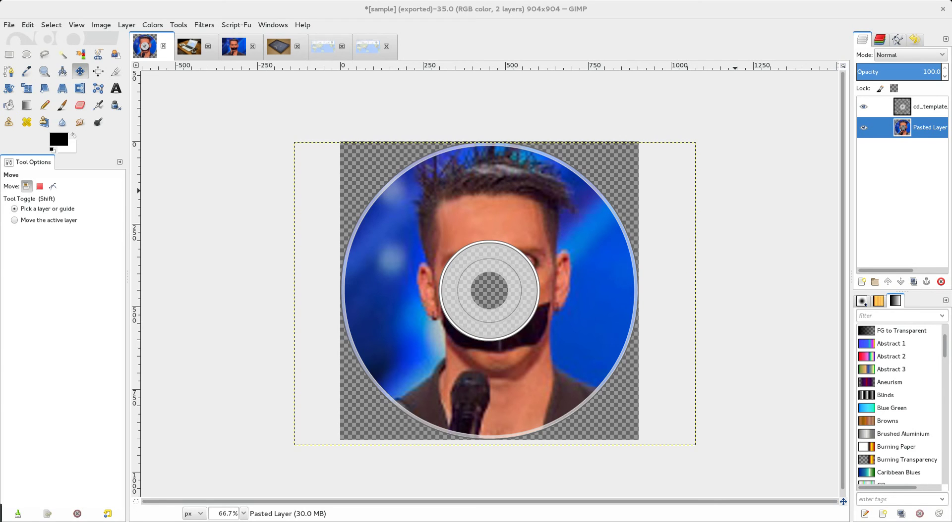
pyautogui.moveTo(942, 39); pyautogui.dragTo(555, 39)
# Maximise gThumb to check sample.png's transparent corners and centre hole, then return to GIMP.
pyautogui.doubleClick(543, 37)
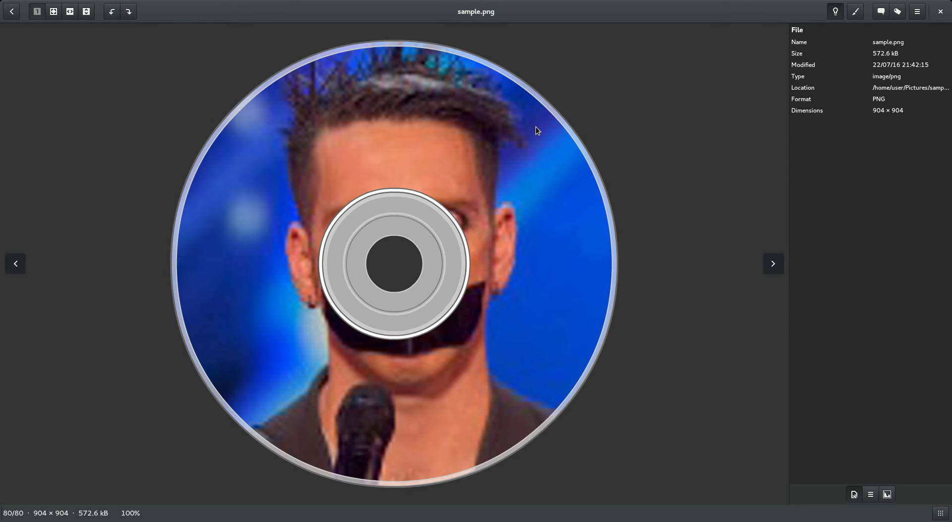
pyautogui.hotkey('alt', 'Tab')
pyautogui.hotkey('alt', 'Tab')
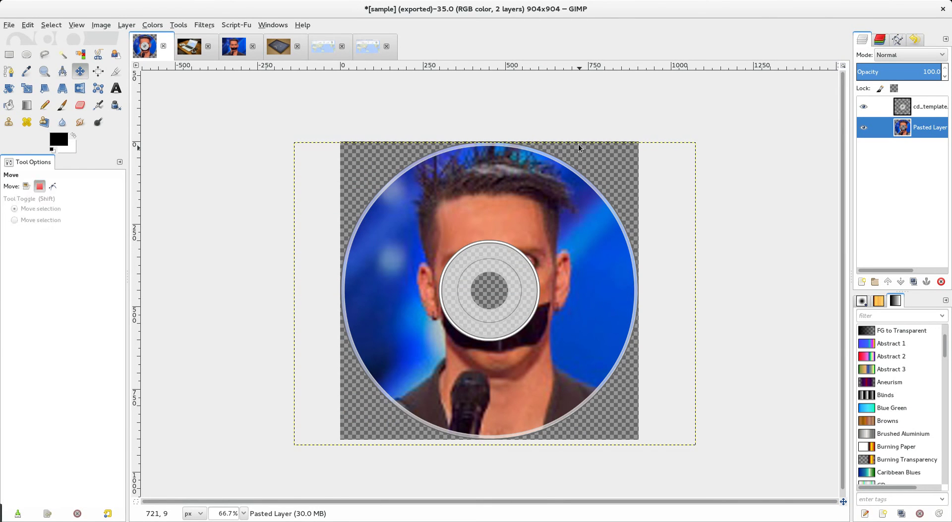
# Bring Chrome forward on the 'brynux: My Music' tab and scroll to the top of the page.
pyautogui.hotkey('alt', 'Tab')
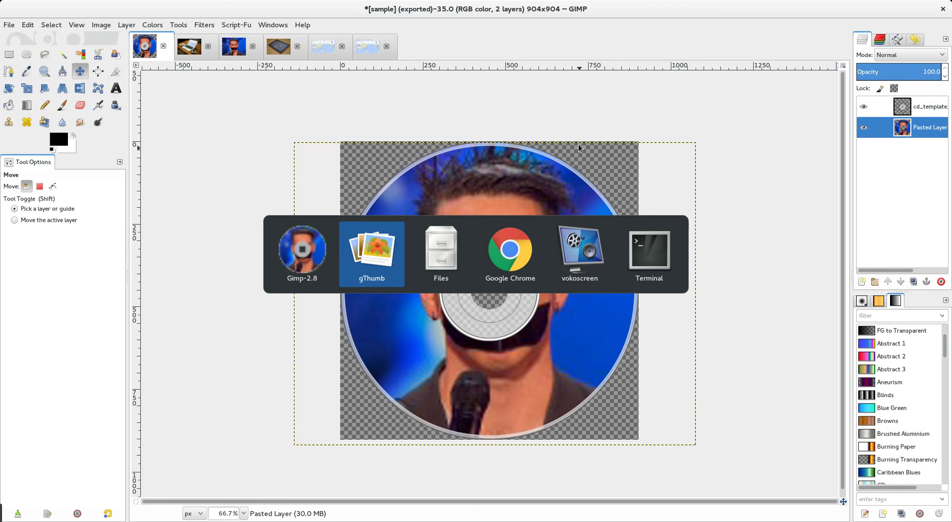
pyautogui.hotkey('alt', 'Tab')
pyautogui.hotkey('alt', 'Tab')
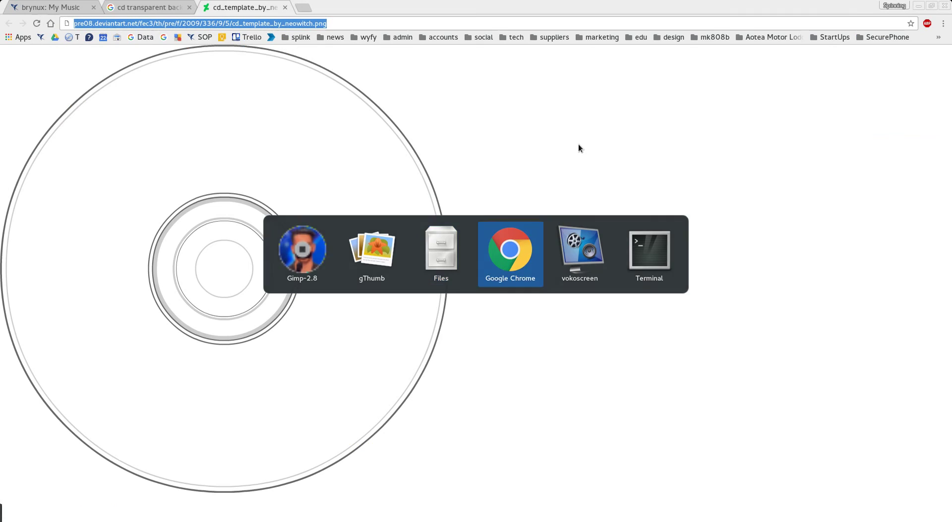
pyautogui.click(58, 9)
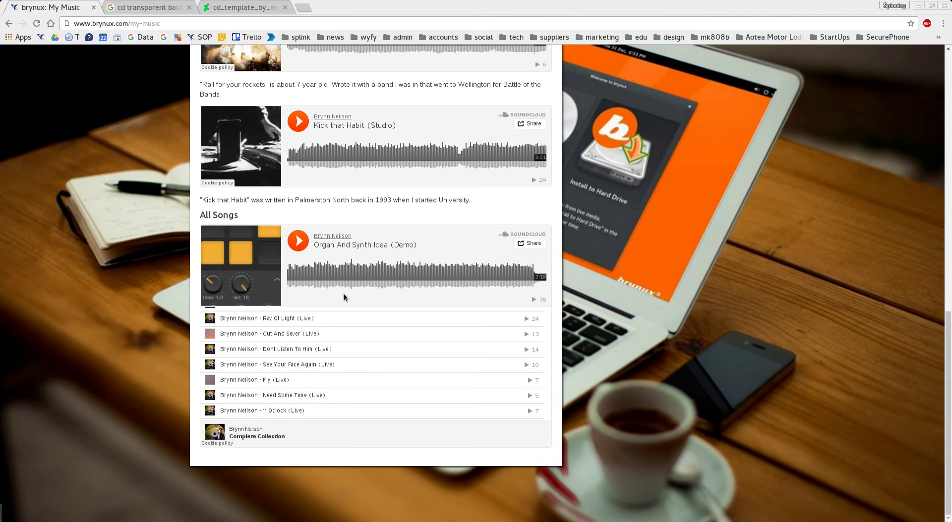
pyautogui.scroll(2, 377, 341)
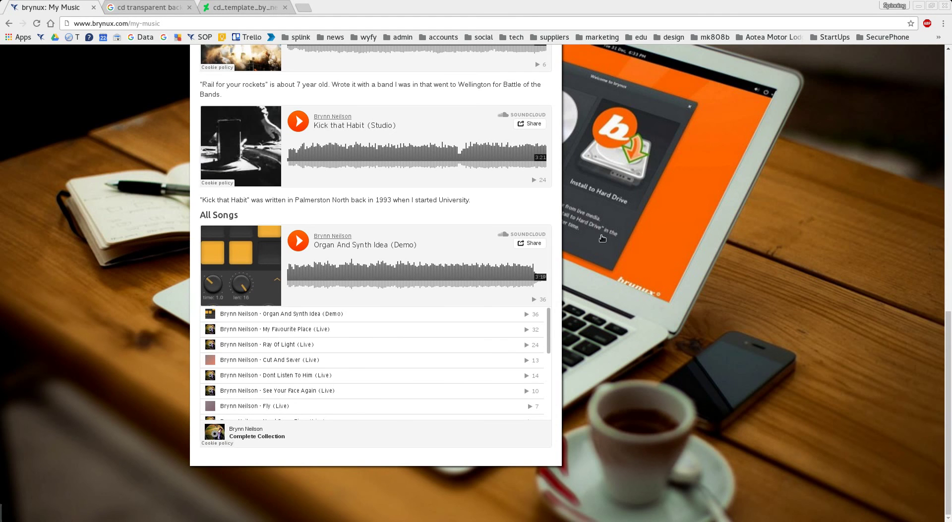
pyautogui.scroll(8, 763, 161)
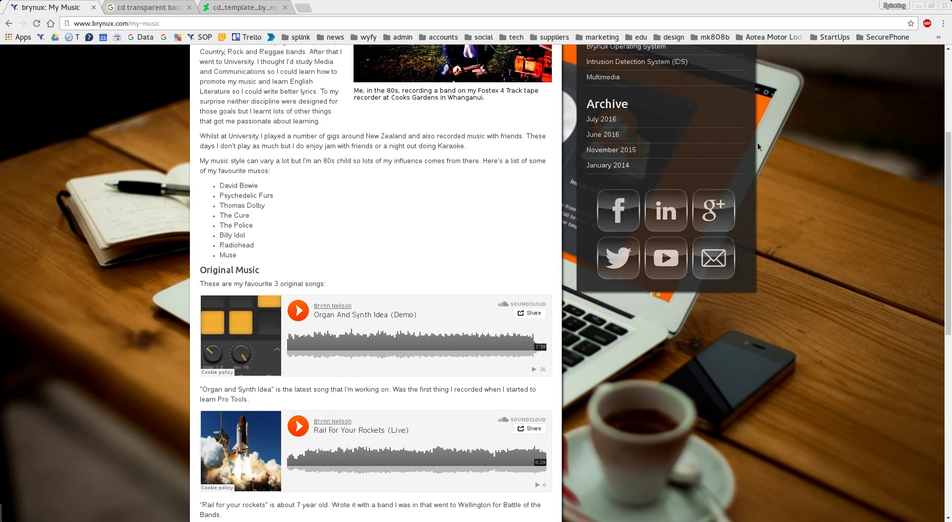
pyautogui.scroll(4, 757, 142)
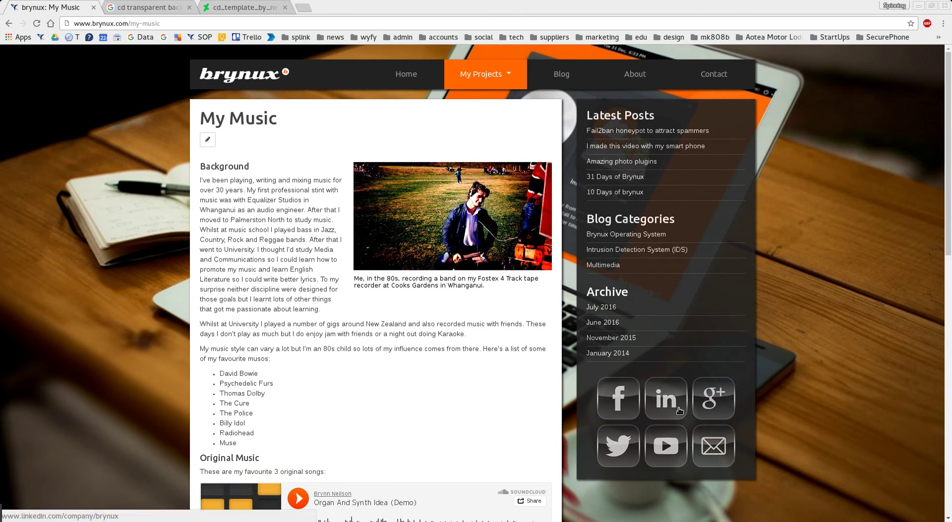
# Open the Brynux Operating System category and scroll through its '31 Days' and '10 Days' posts.
pyautogui.click(635, 241)
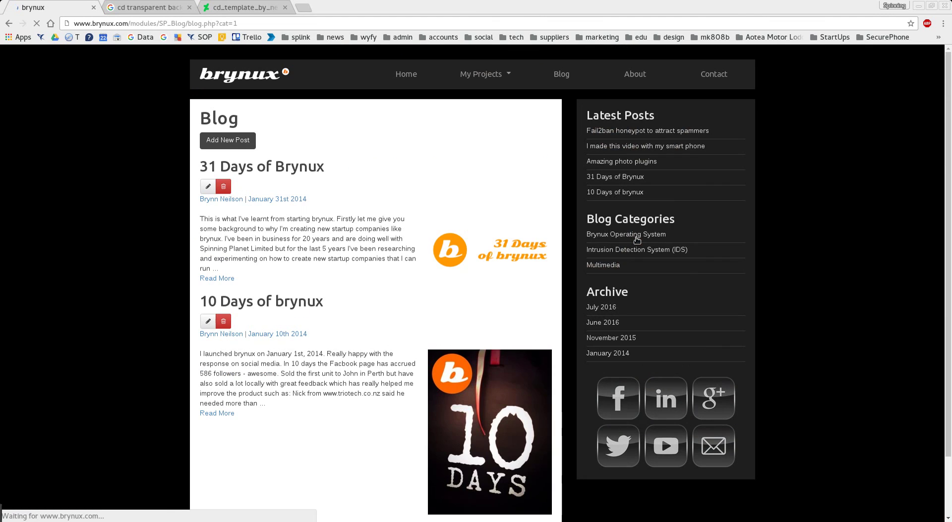
pyautogui.scroll(-3, 553, 313)
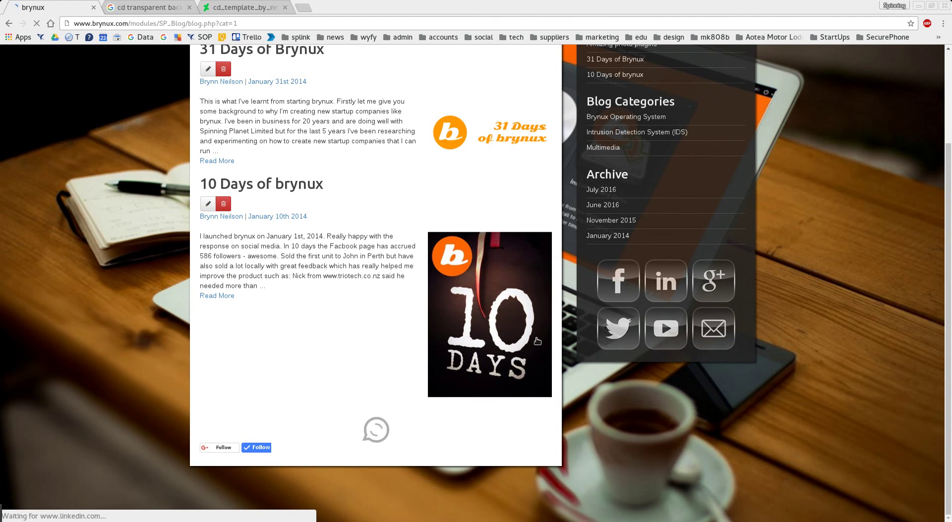
pyautogui.scroll(-3, 314, 322)
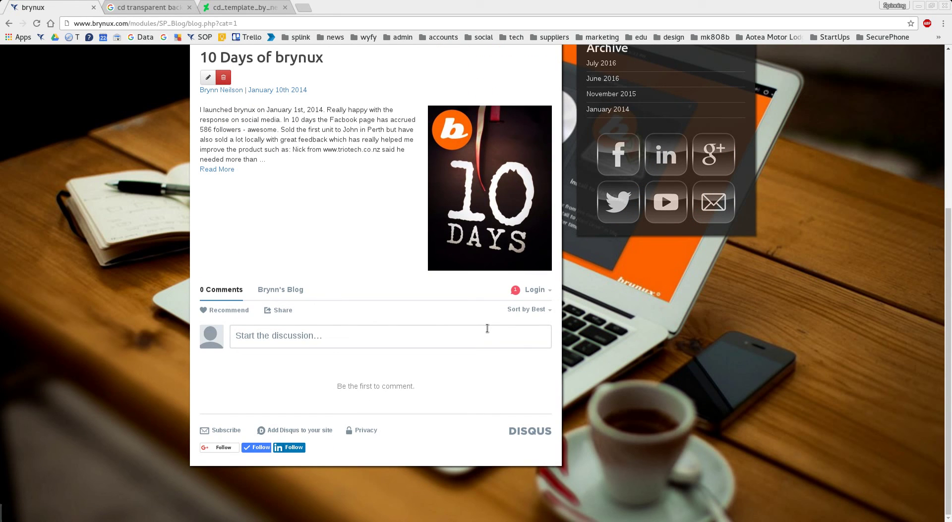
pyautogui.hotkey('alt', 'Tab')
pyautogui.hotkey('alt', 'Tab')
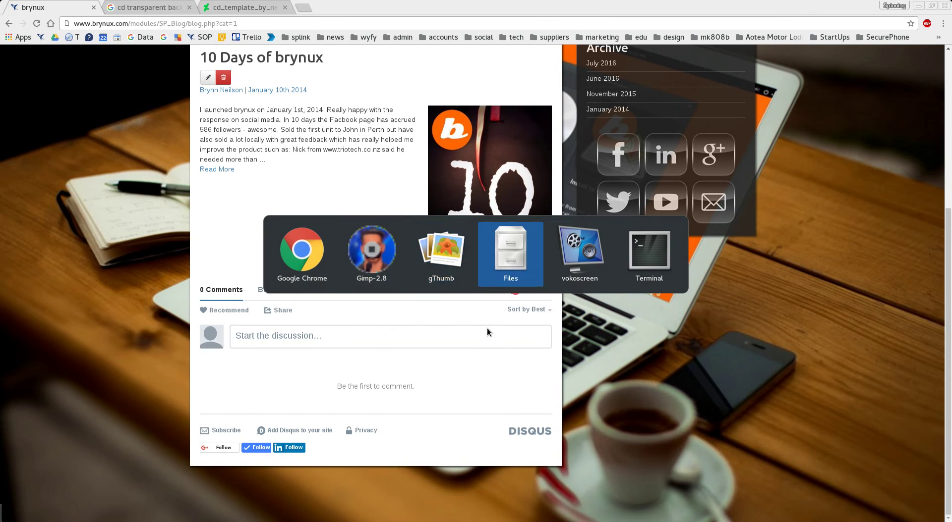